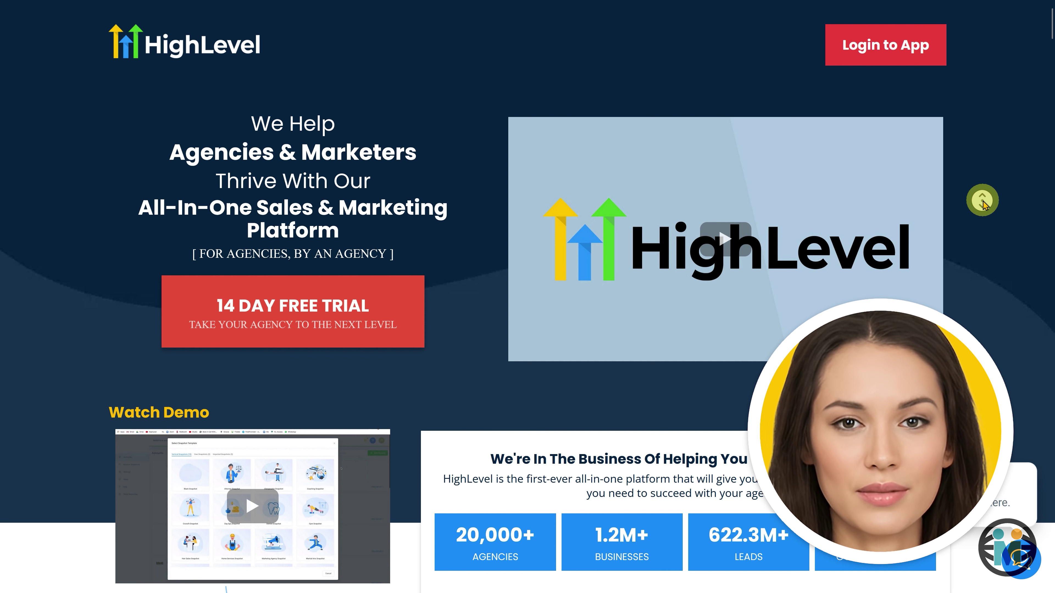
Scroll down the HighLevel homepage to the Building The Agency Engine funnel section.
scroll(985, 205, "down", 3)
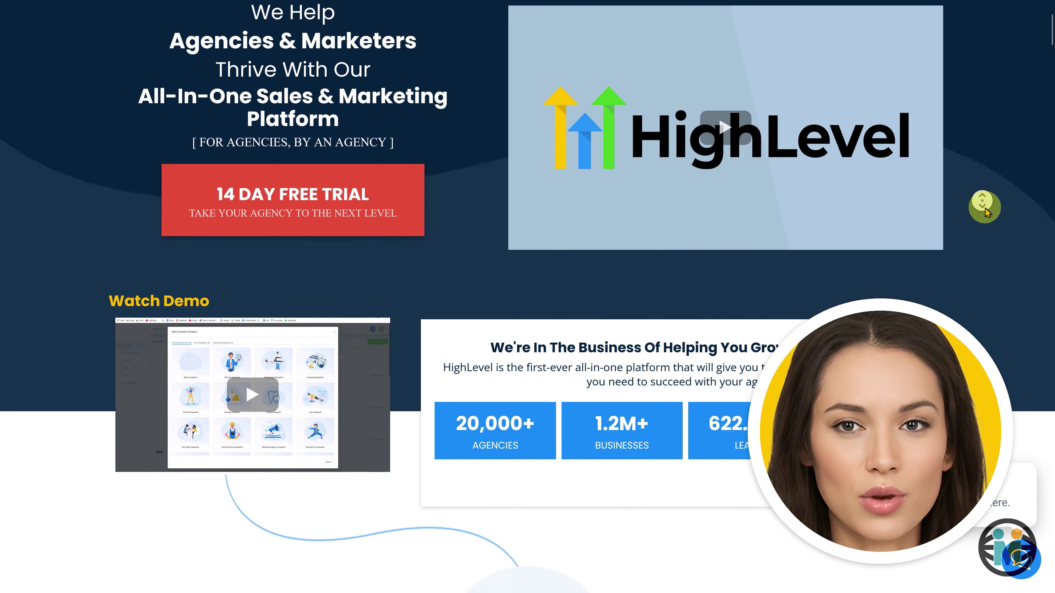
scroll(984, 204, "down", 4)
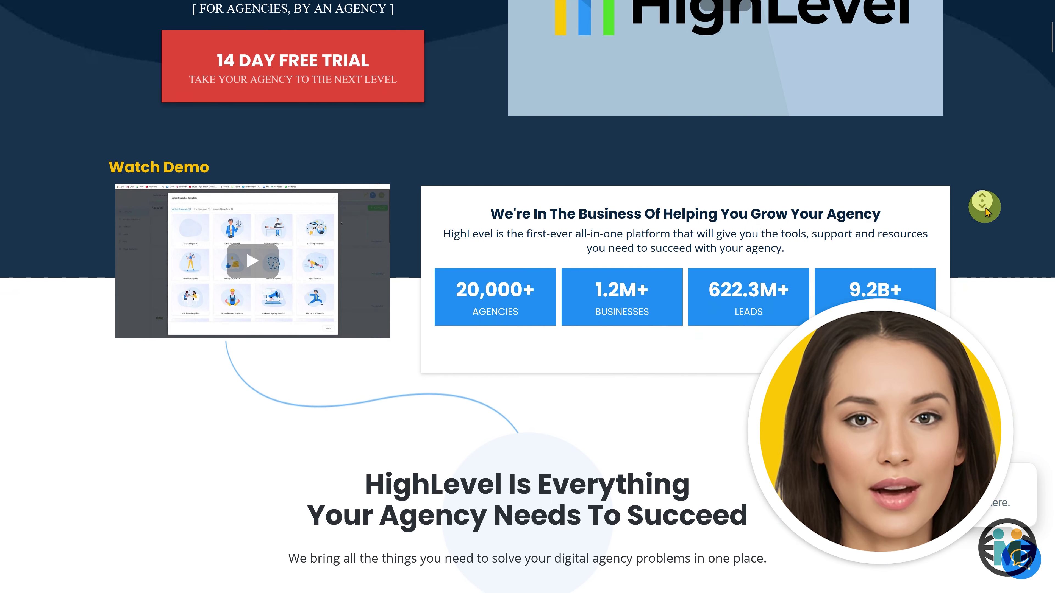
scroll(985, 204, "down", 3)
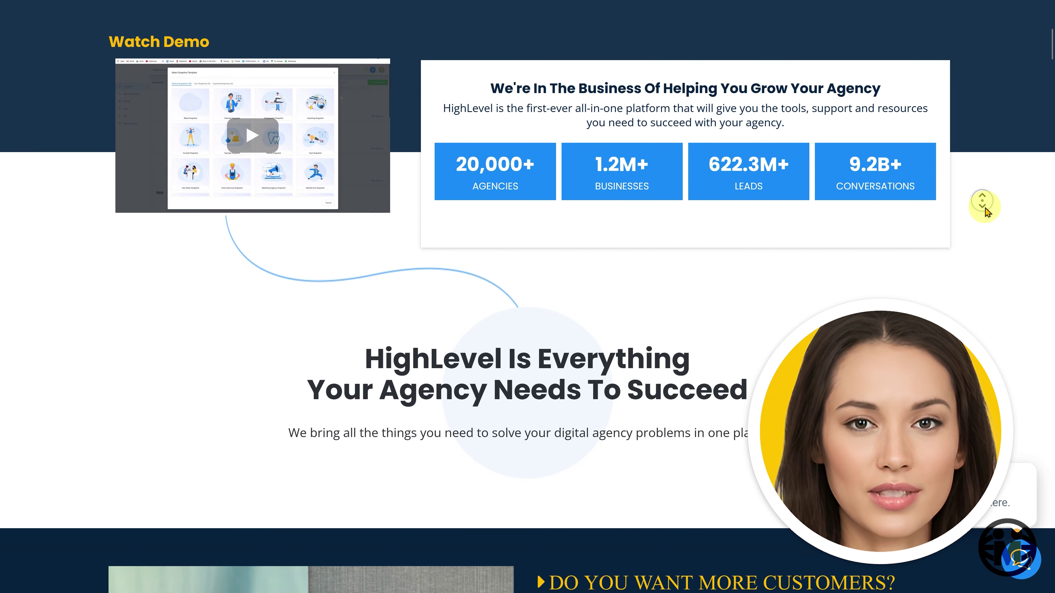
scroll(984, 204, "down", 3)
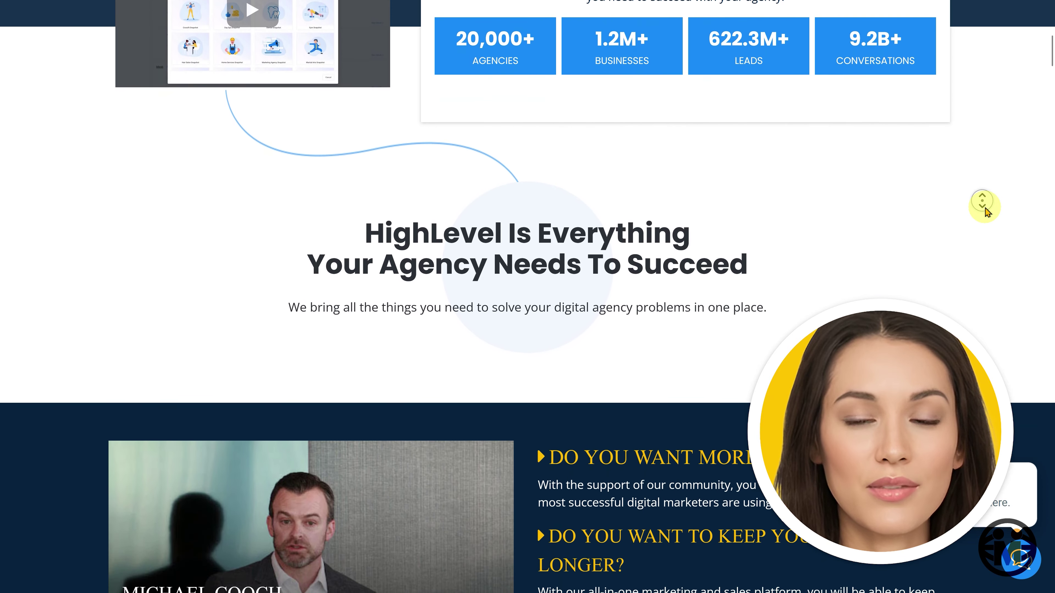
scroll(984, 205, "down", 3)
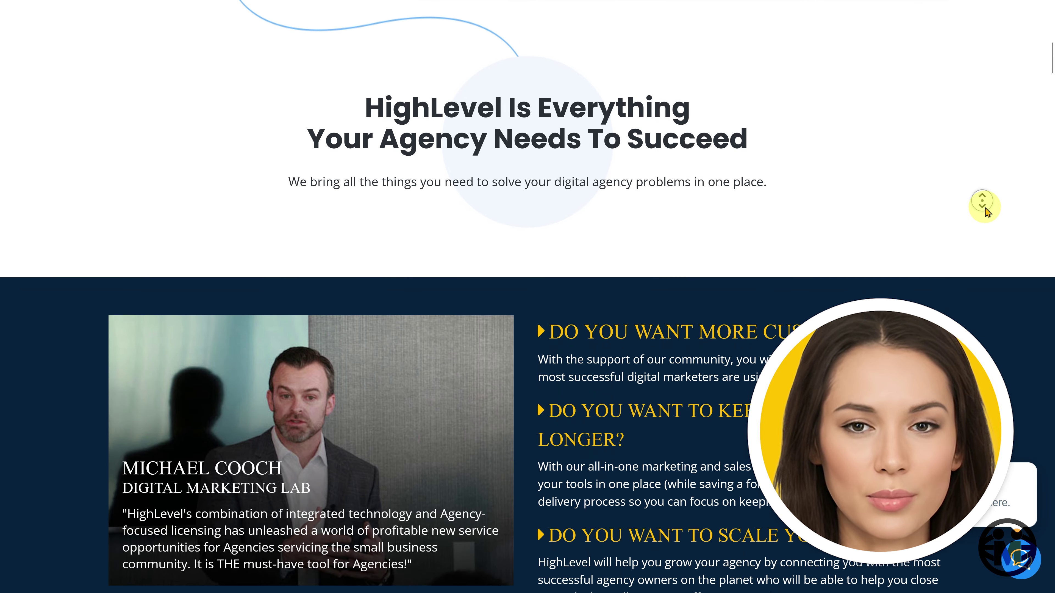
scroll(984, 204, "down", 3)
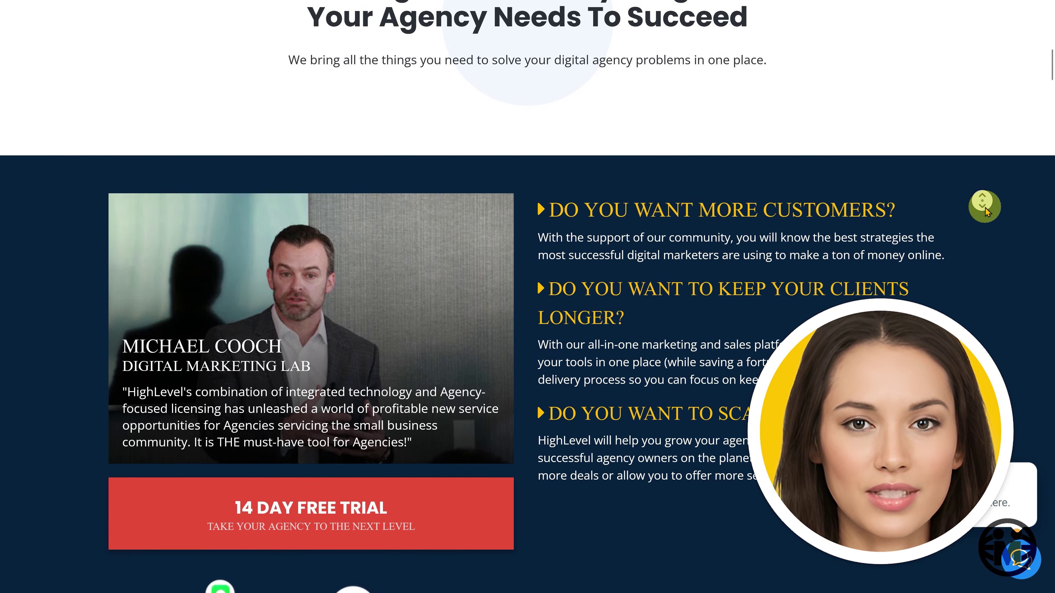
scroll(985, 204, "down", 3)
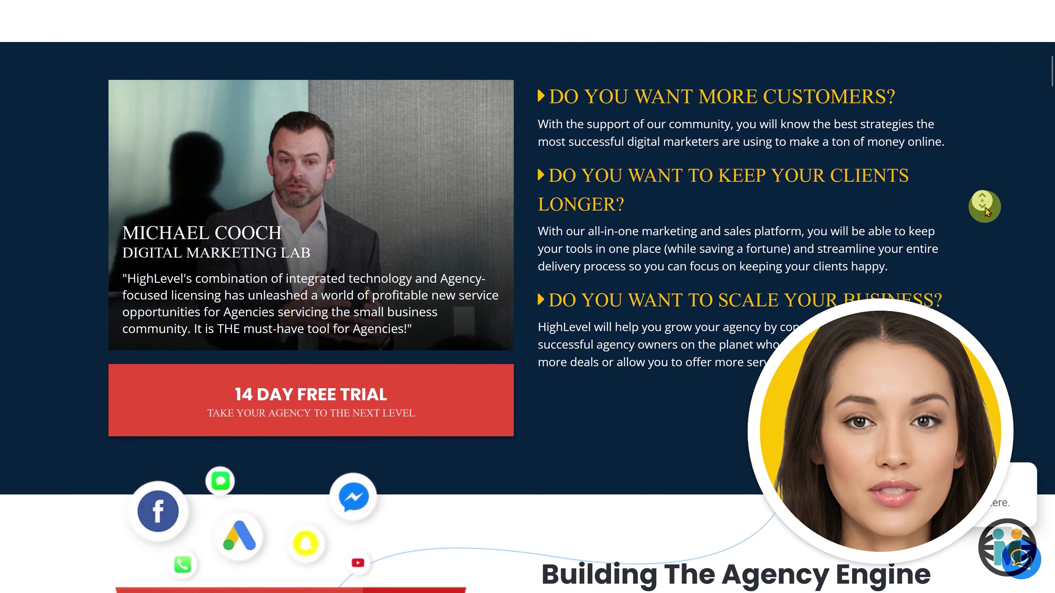
scroll(985, 205, "down", 3)
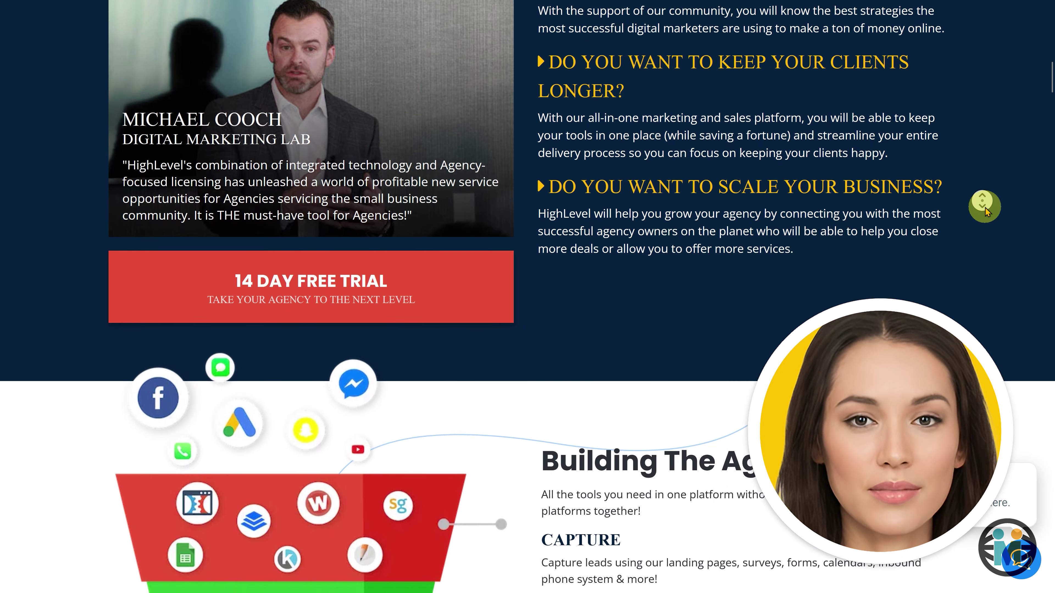
scroll(985, 205, "down", 3)
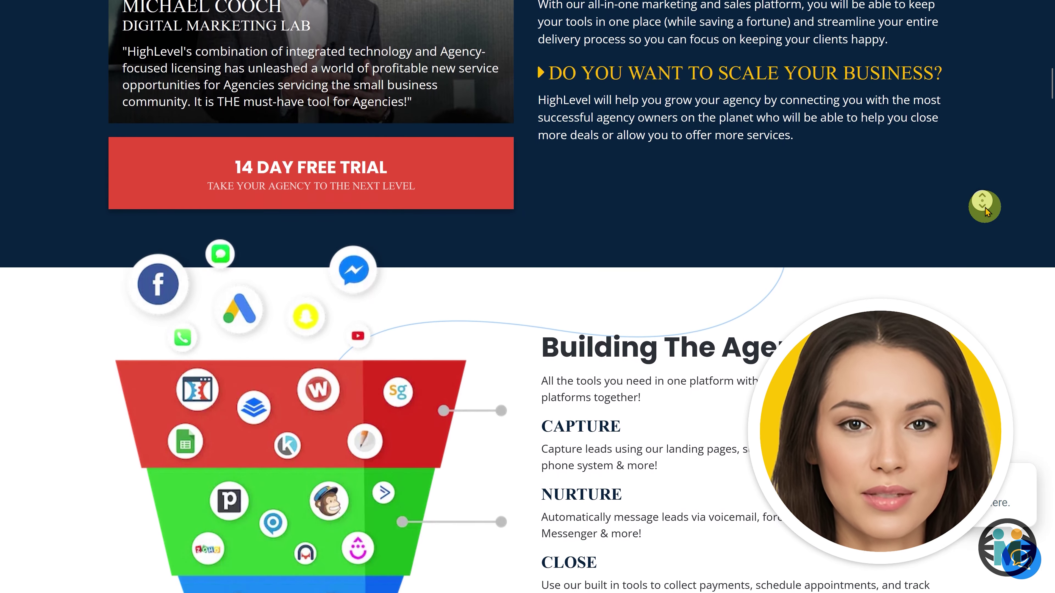
scroll(985, 204, "down", 3)
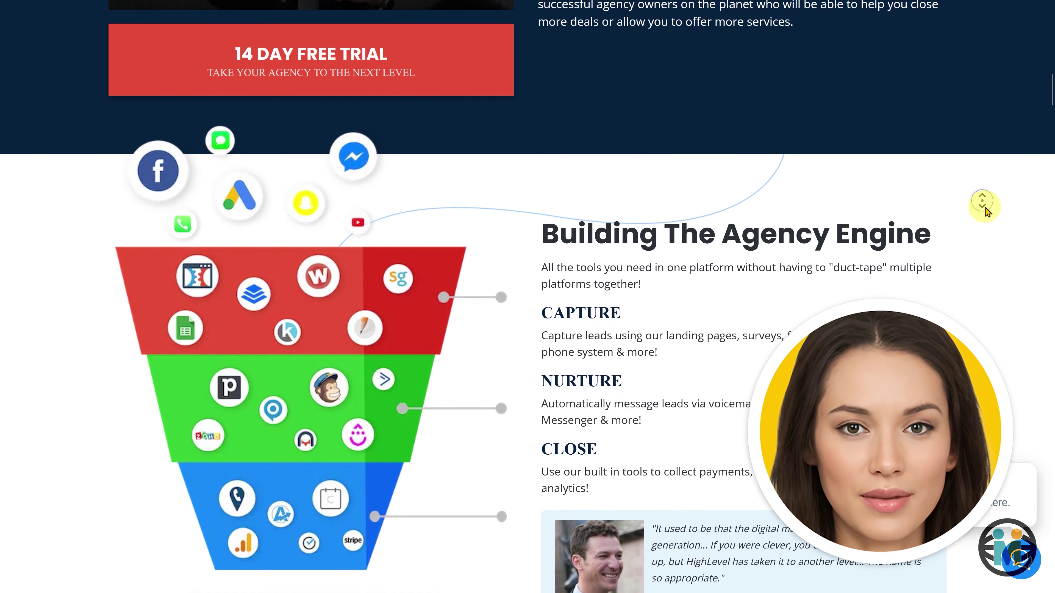
scroll(984, 205, "down", 3)
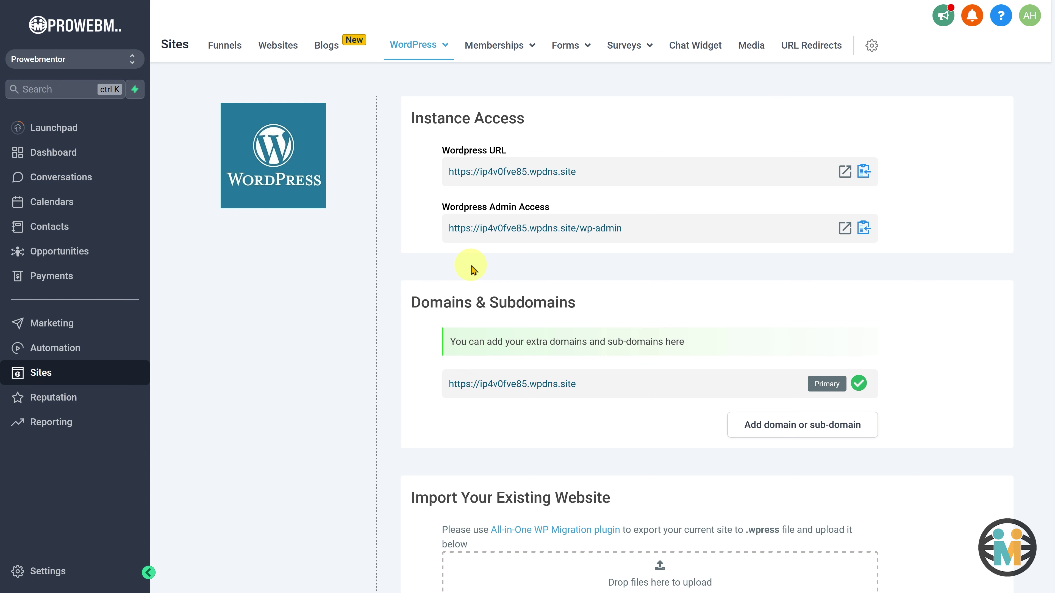
left_click_drag(581, 172, 448, 183)
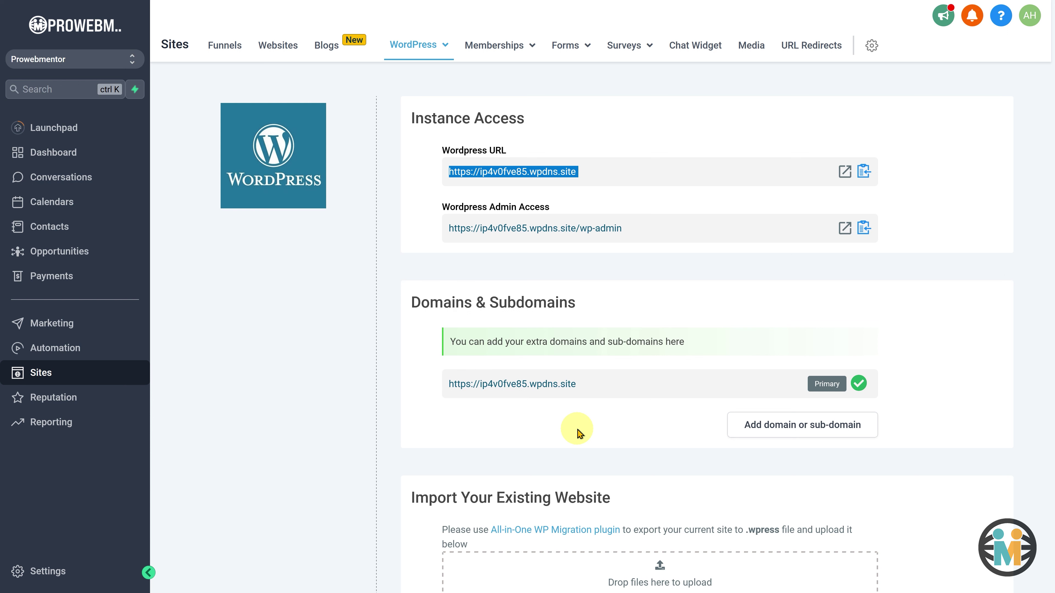
left_click(622, 528)
left_click_drag(622, 529, 493, 529)
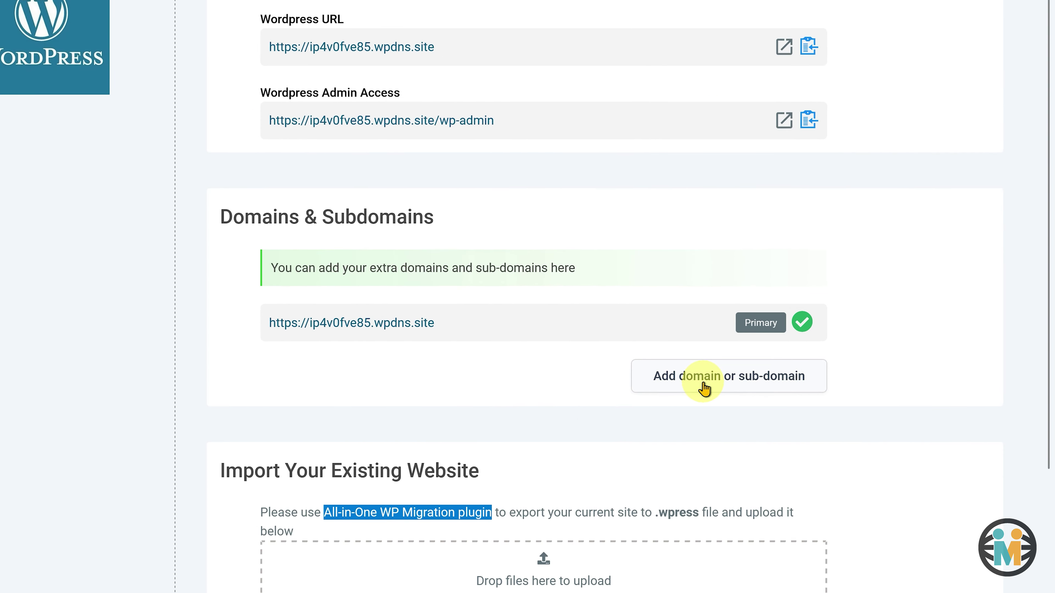
Add webnexuslab.site as a custom domain for the WordPress site.
left_click(777, 429)
left_click(397, 142)
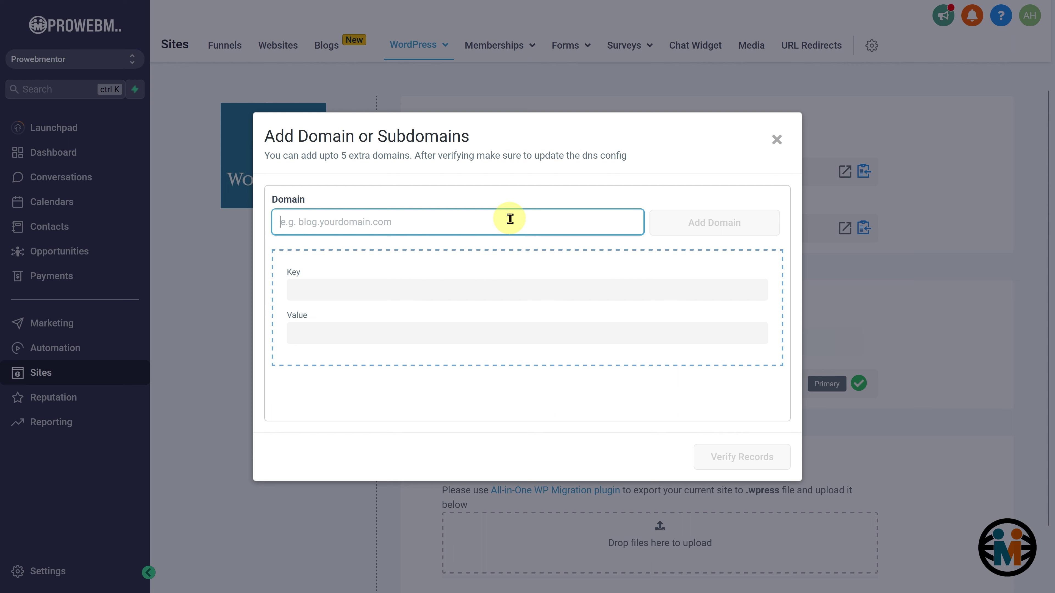
type("webnexuslab.site")
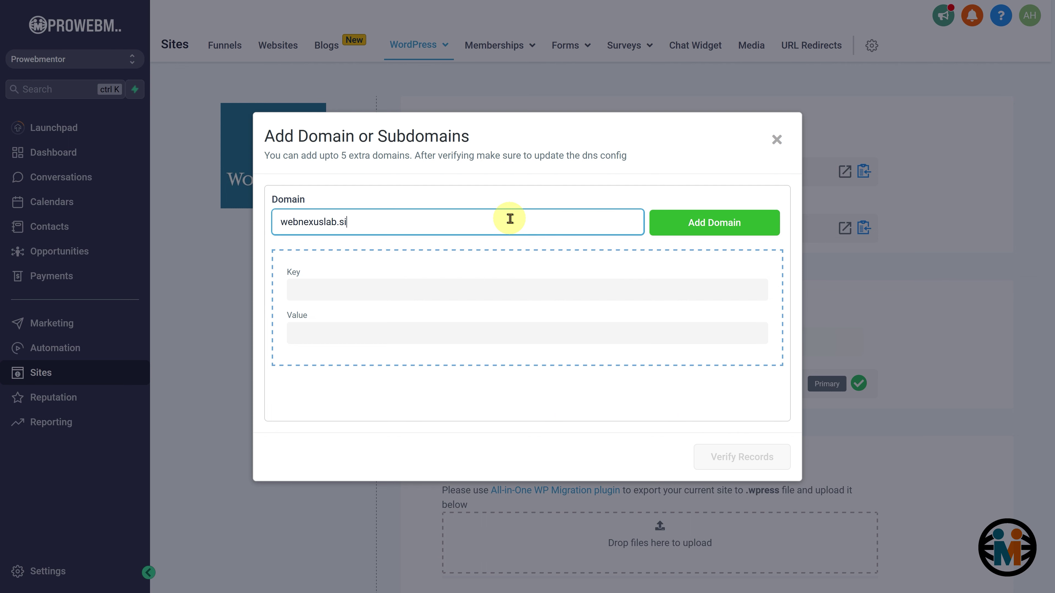
left_click(693, 221)
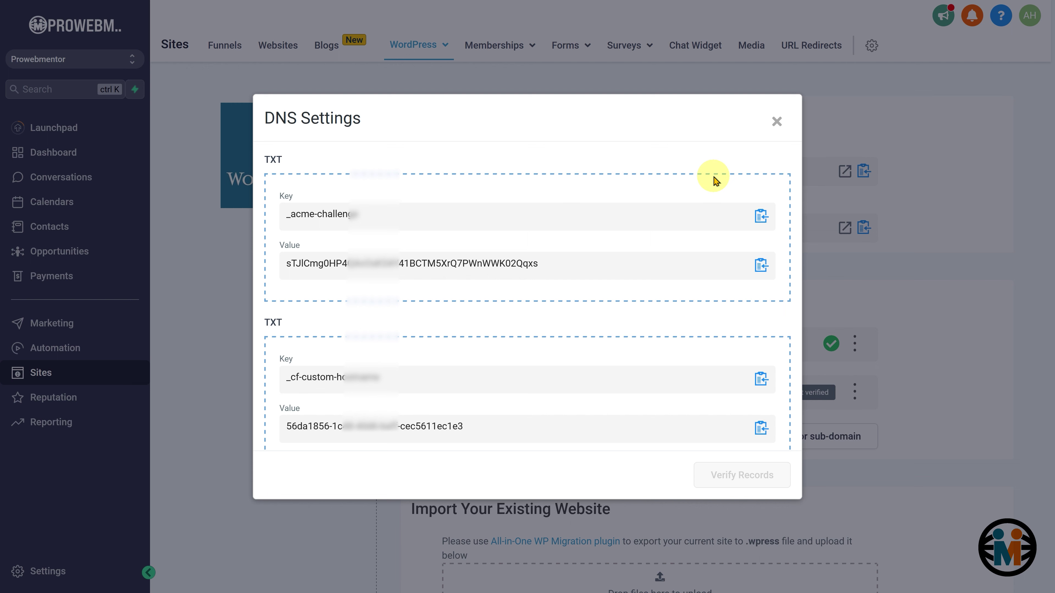
Review the two required TXT records and the A record in DNS Settings.
double_click(273, 160)
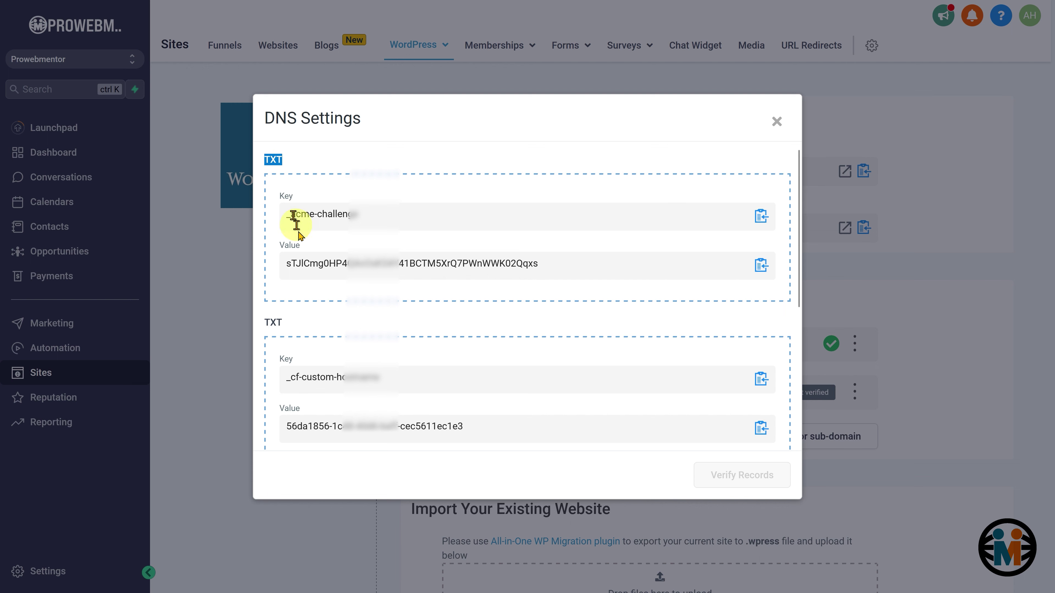
double_click(303, 323)
scroll(329, 329, "down", 5)
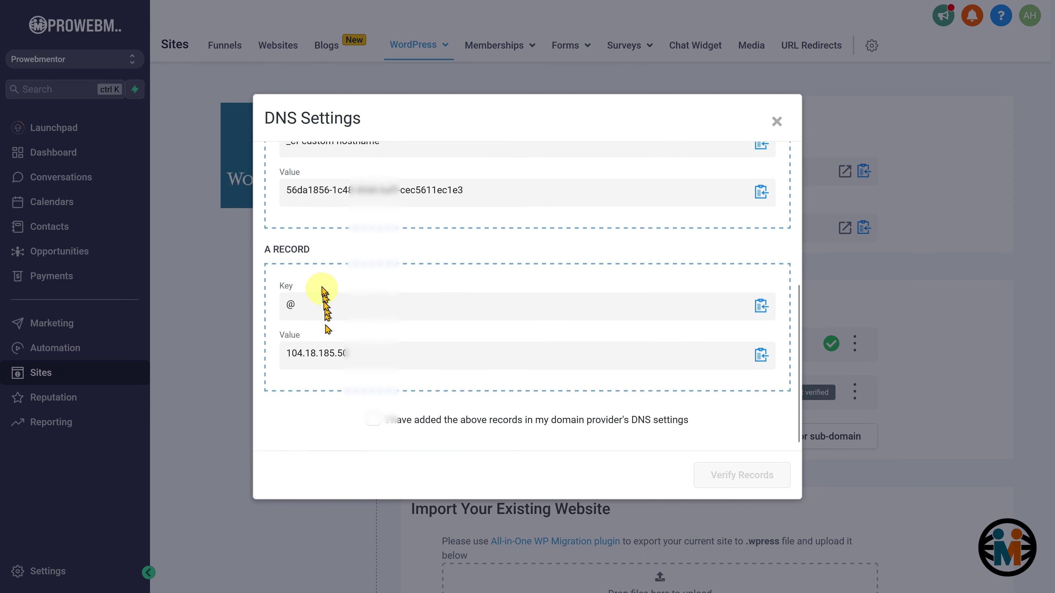
left_click_drag(318, 257, 265, 255)
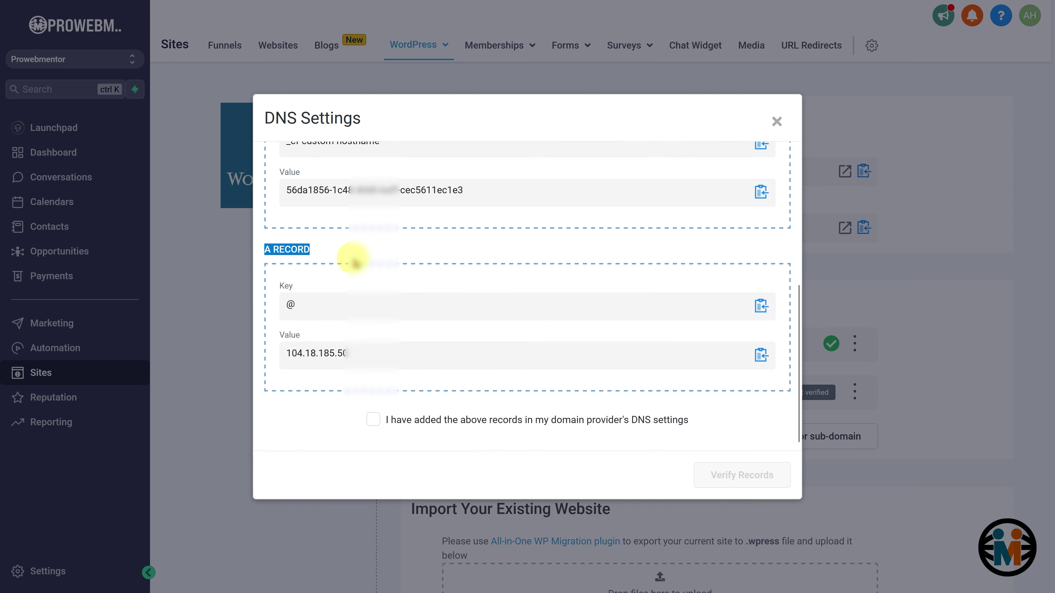
scroll(370, 263, "up", 5)
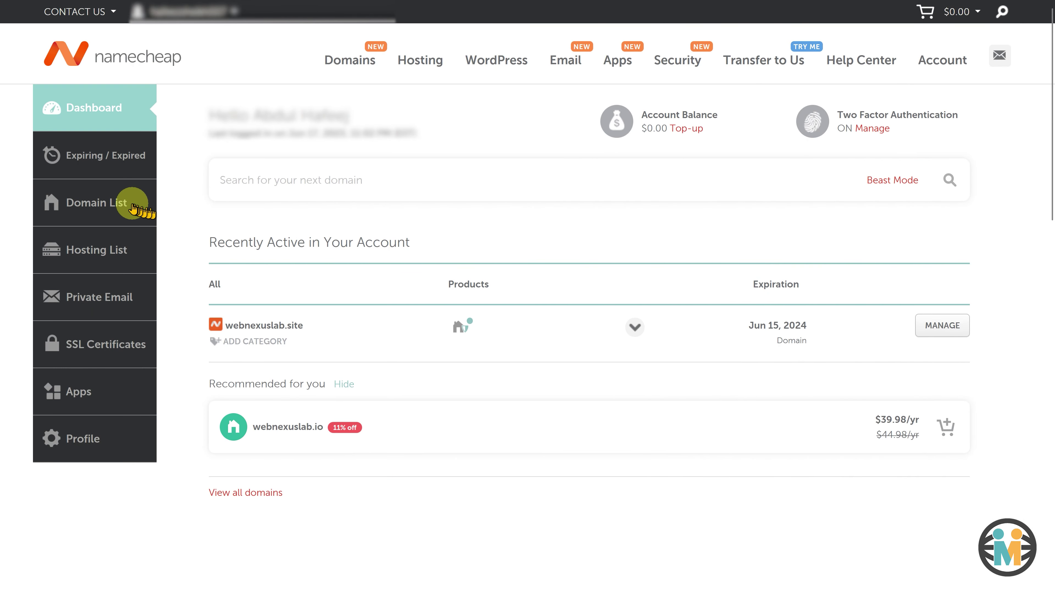
Open webnexuslab.site in Namecheap and save its nameservers as Namecheap BasicDNS.
left_click(119, 204)
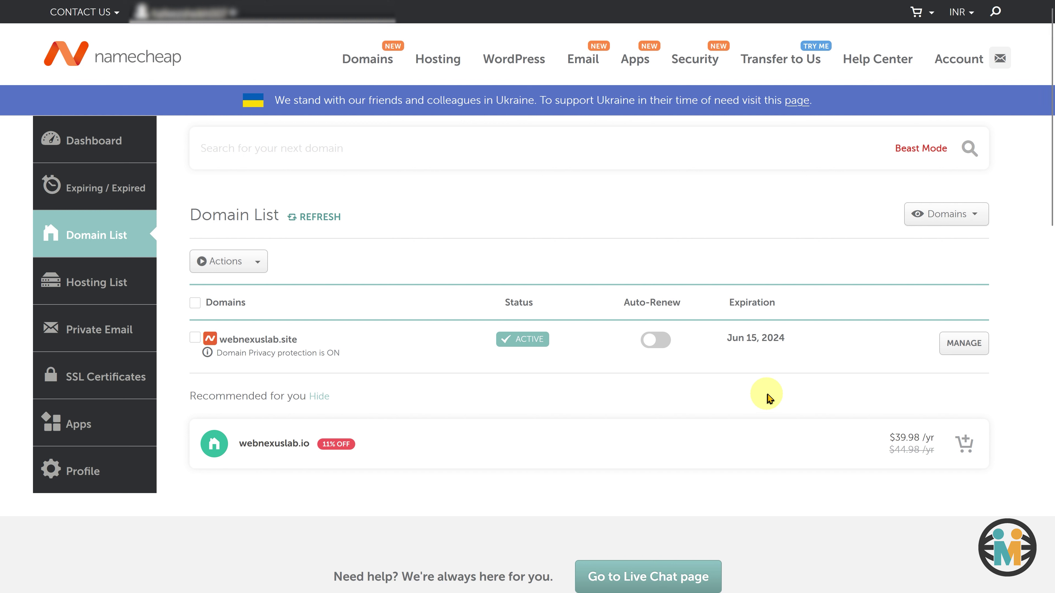
left_click(955, 349)
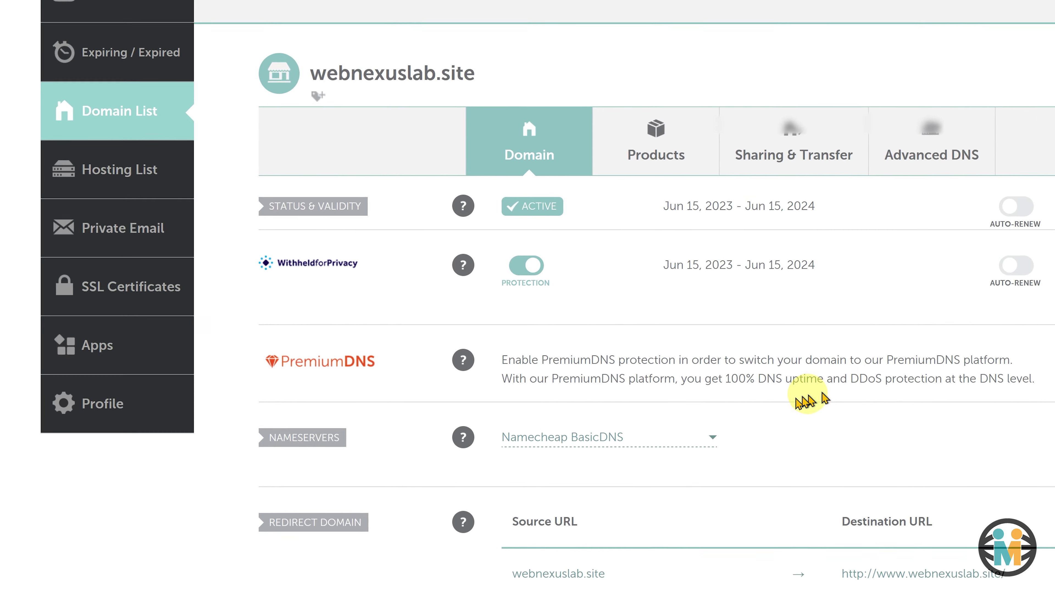
left_click(641, 438)
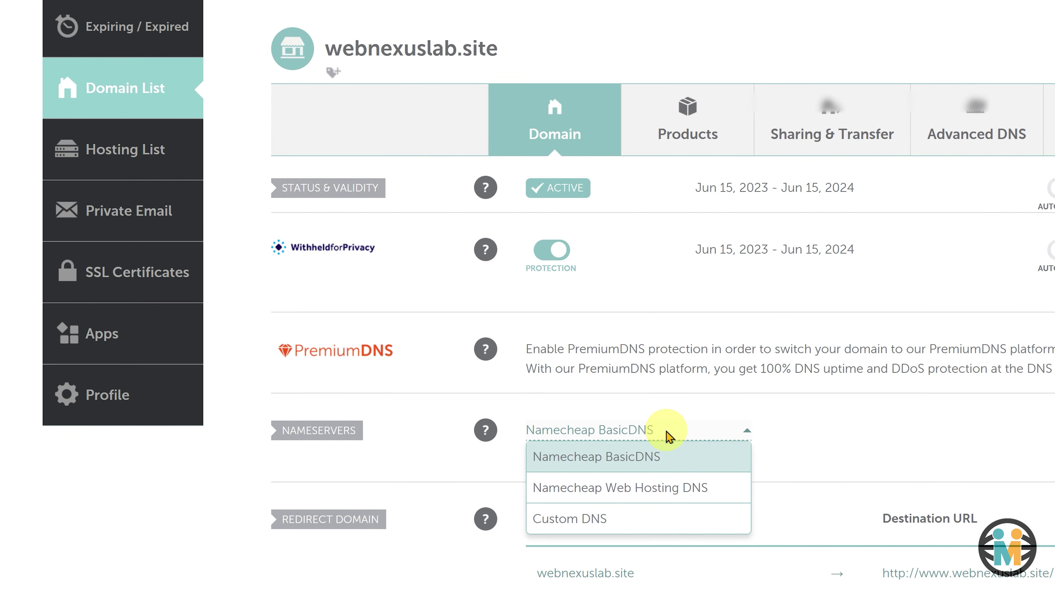
left_click(602, 520)
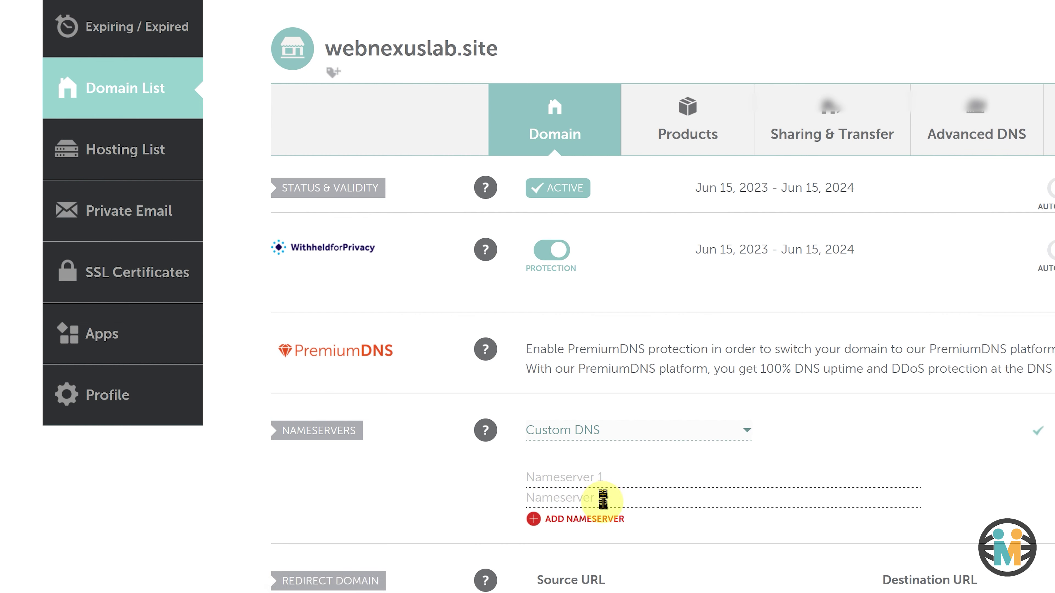
left_click(636, 432)
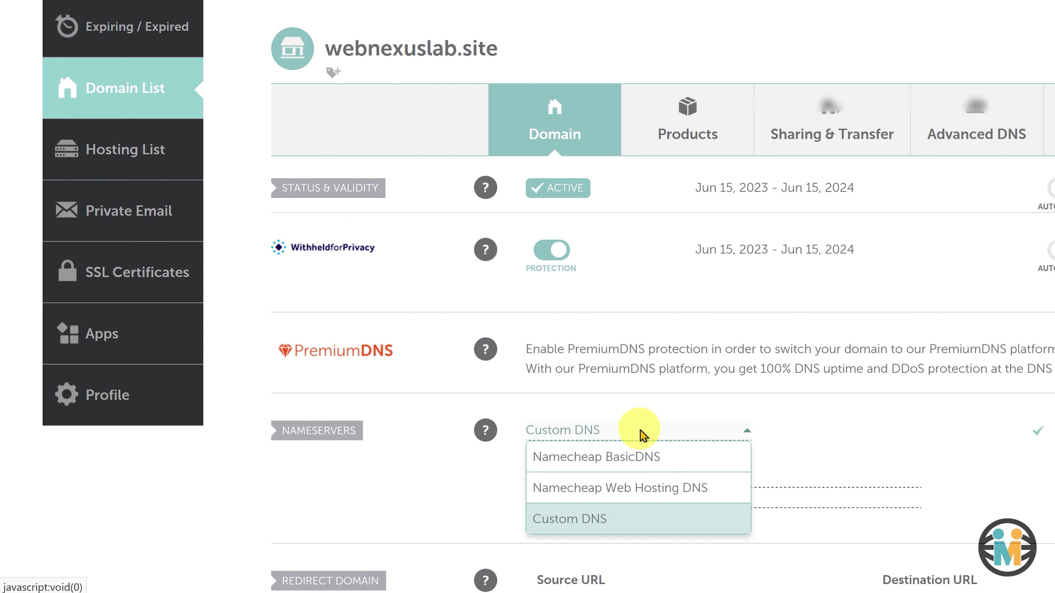
left_click(630, 459)
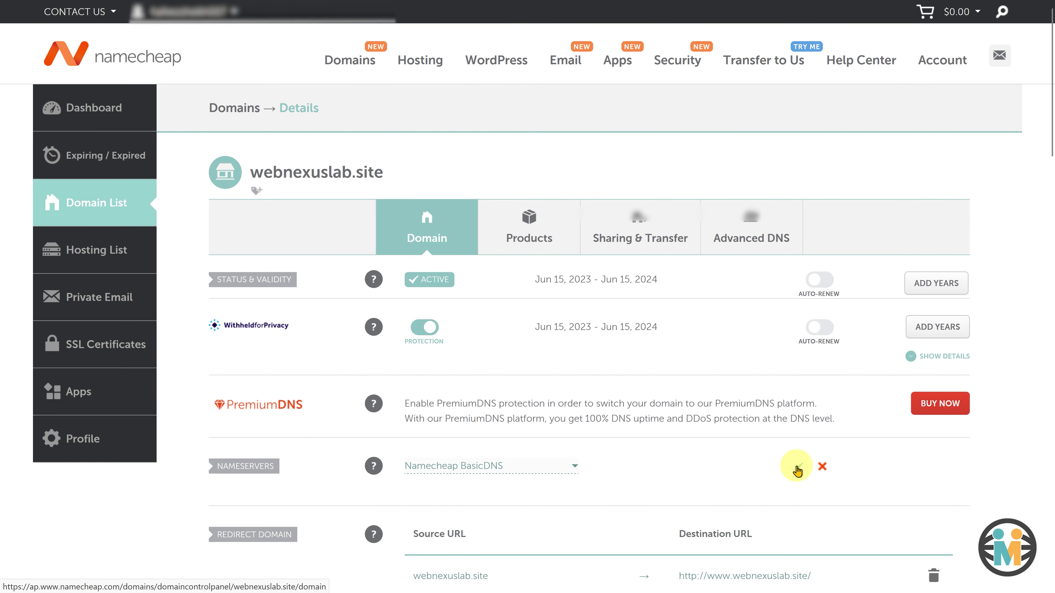
left_click(797, 469)
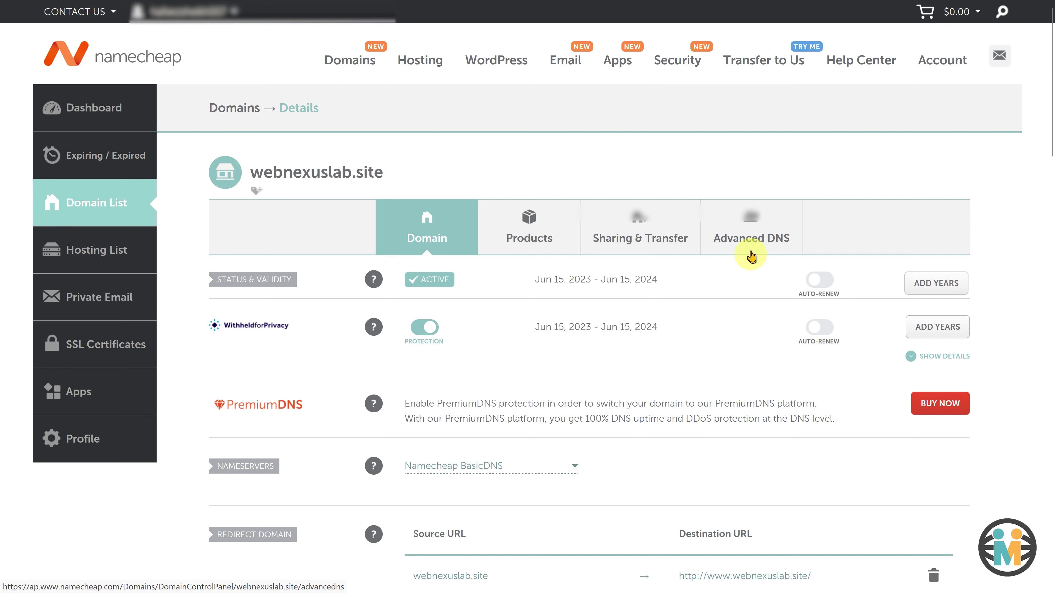
Delete the default CNAME and URL Redirect records in webnexuslab.site's Advanced DNS.
left_click(752, 238)
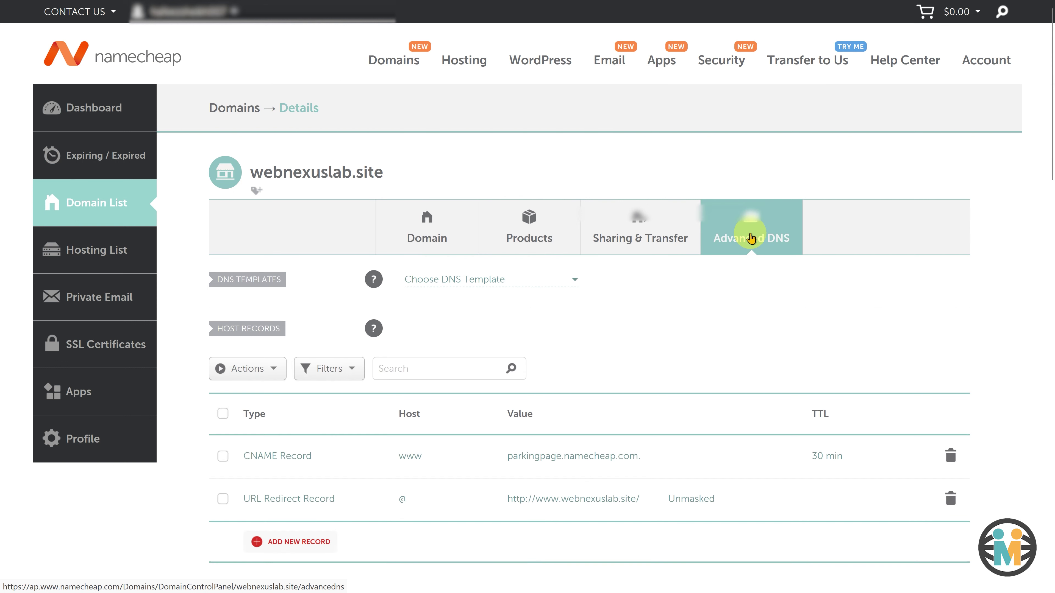
left_click(948, 455)
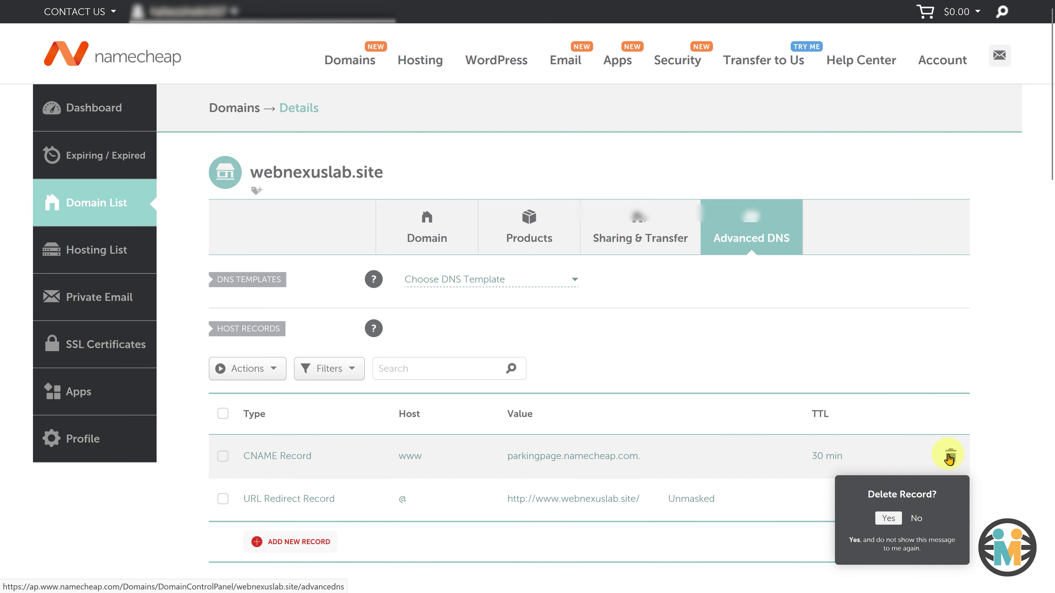
left_click(886, 514)
left_click(951, 455)
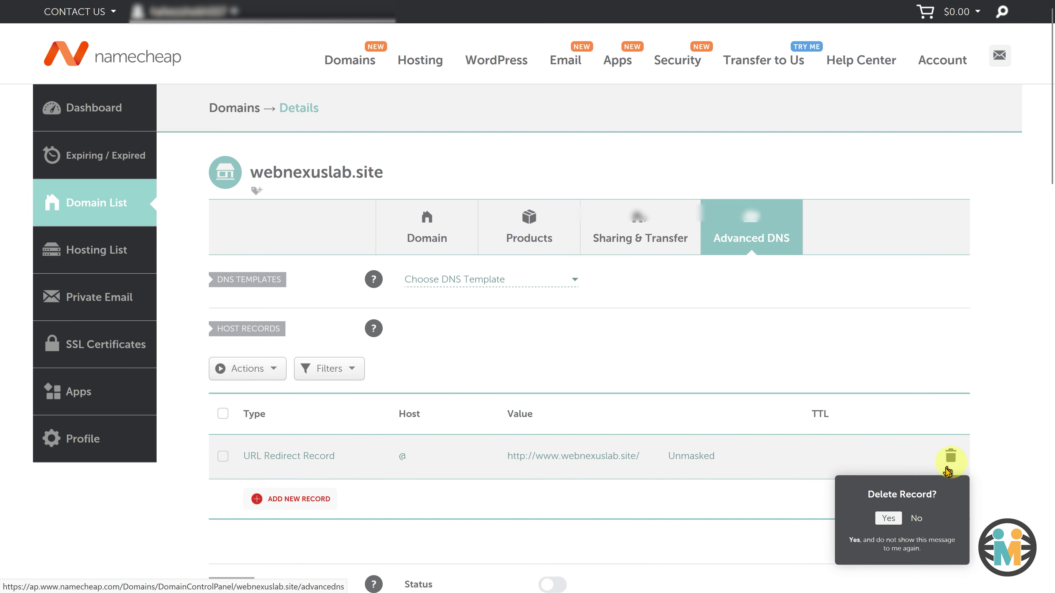
left_click(887, 520)
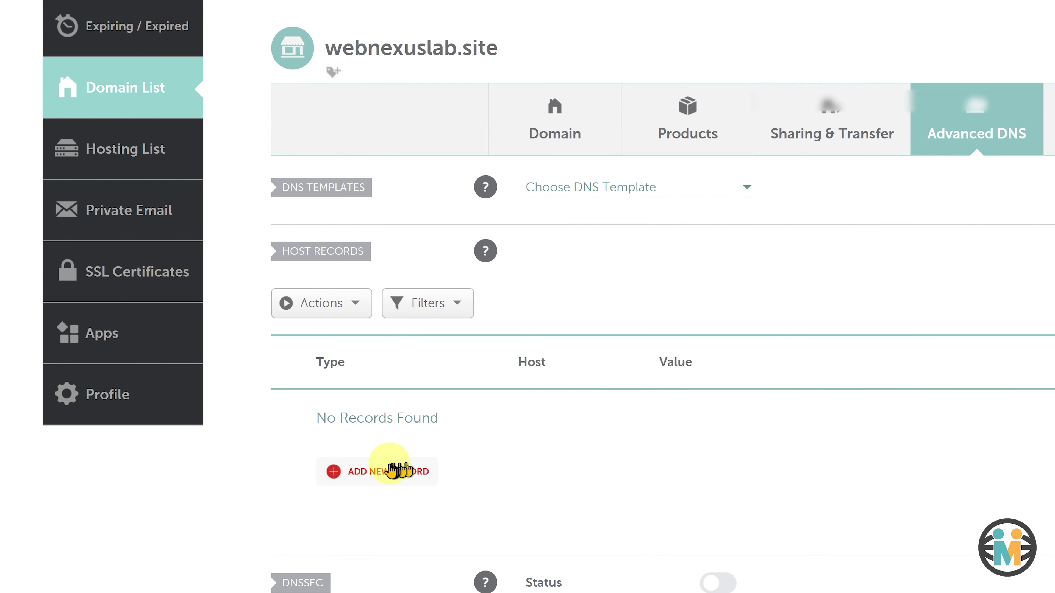
Add an _acme-challenge TXT record with HighLevel's verification value and a 30 min TTL.
left_click(389, 472)
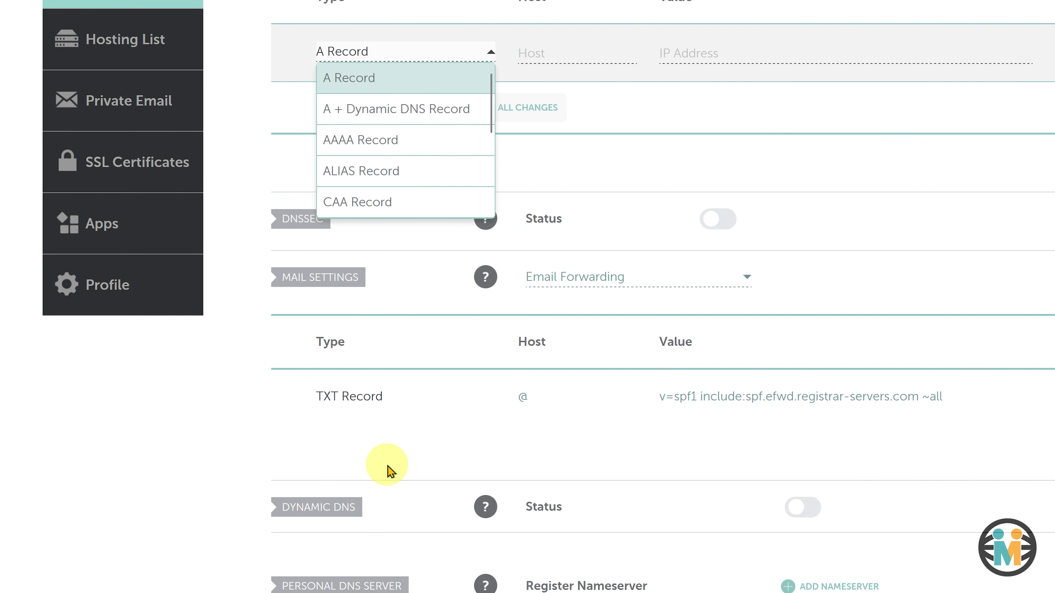
scroll(396, 143, "down", 3)
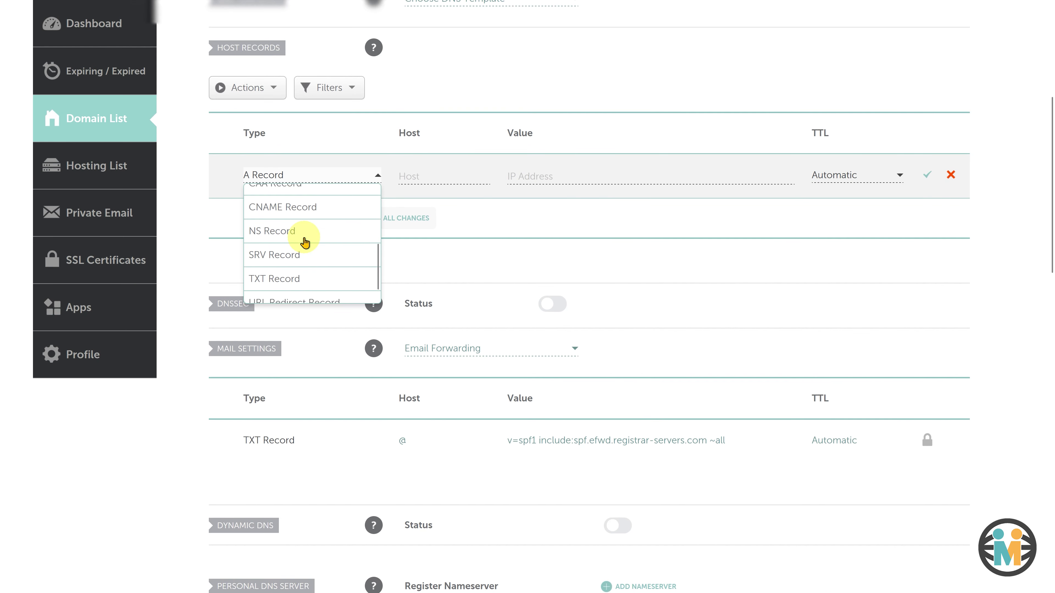
left_click(295, 280)
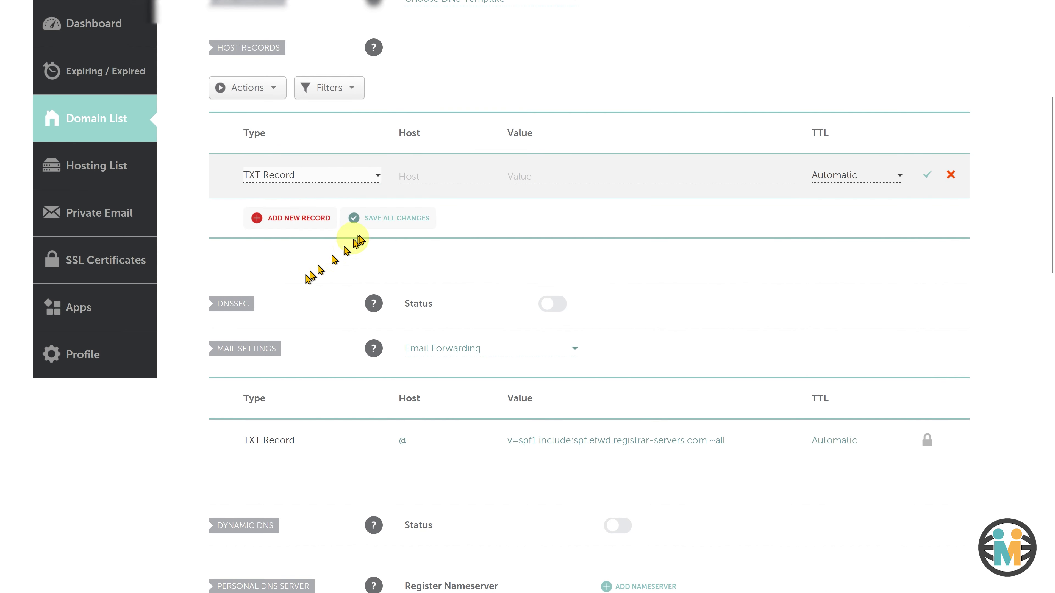
left_click(424, 176)
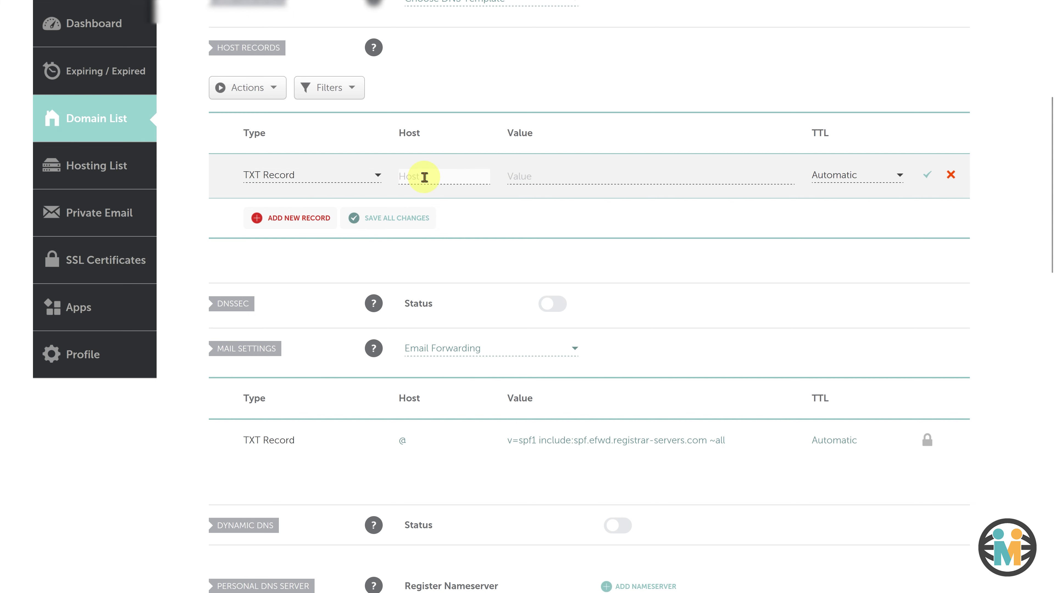
type("_acme-challenge")
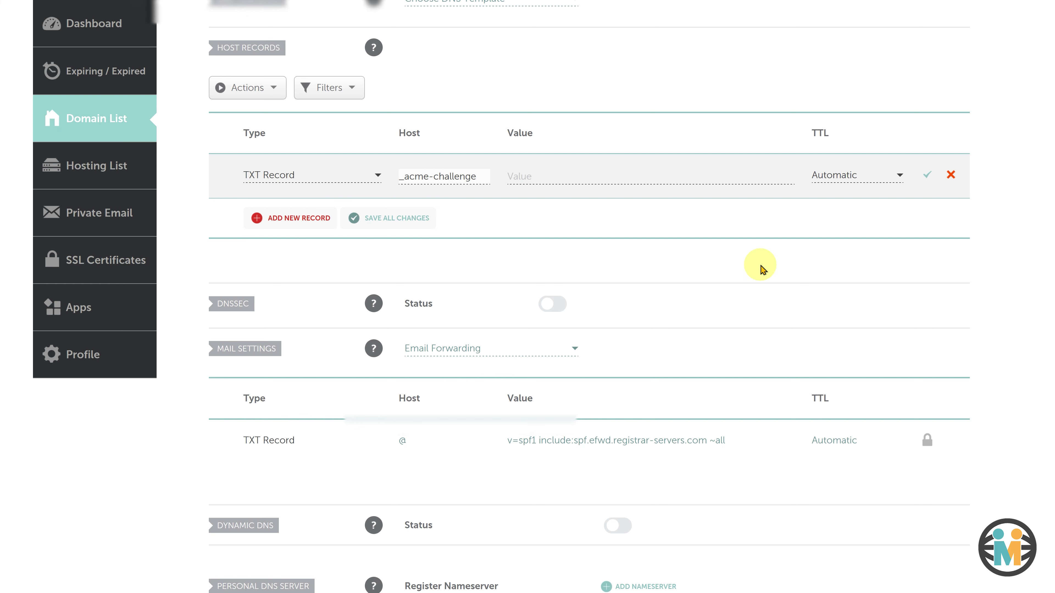
left_click(582, 177)
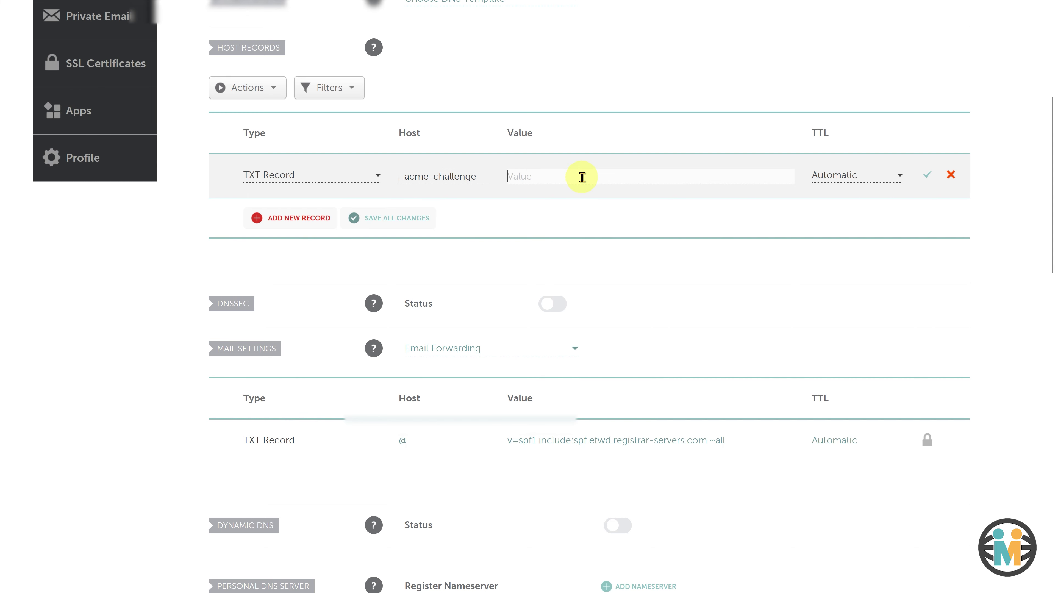
key("ctrl+v")
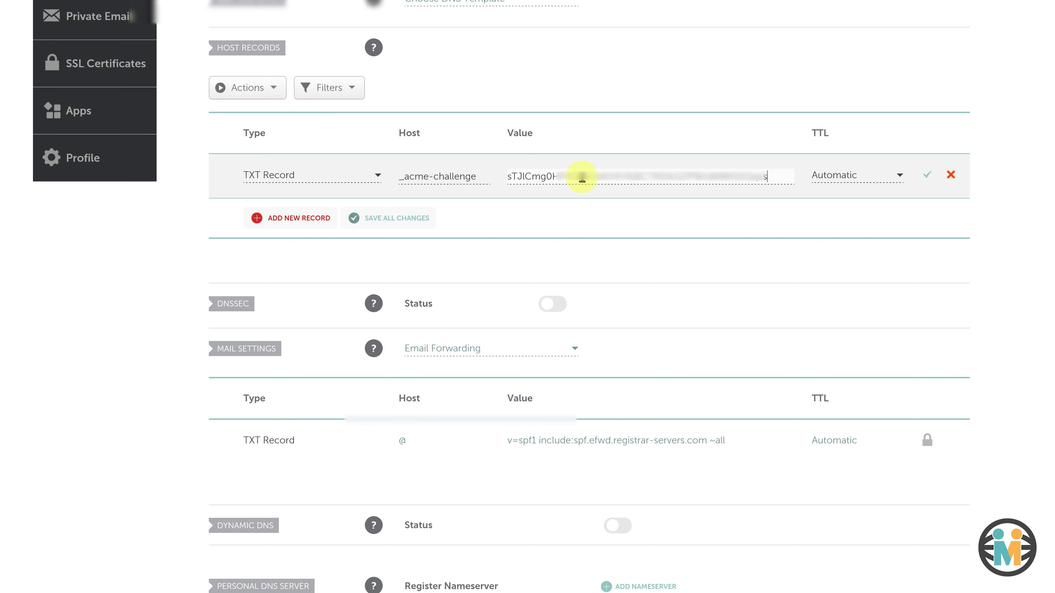
left_click(835, 176)
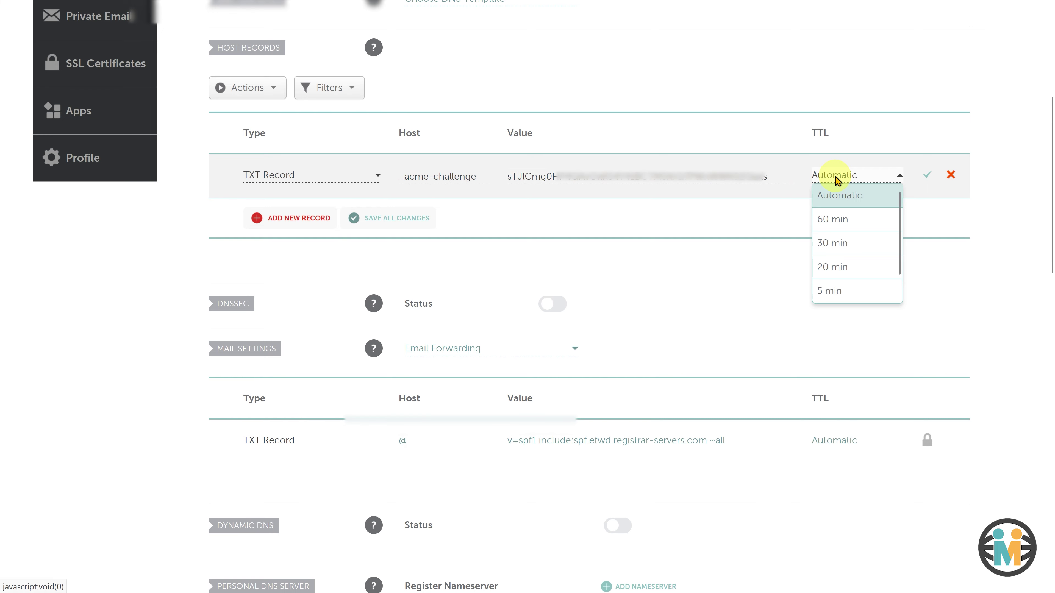
left_click(832, 244)
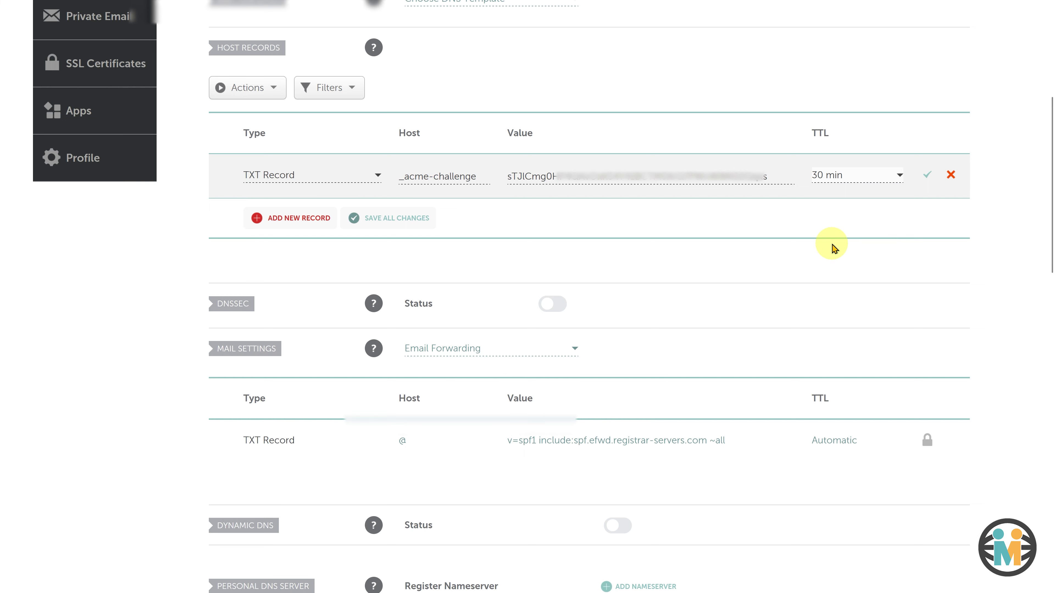
left_click(928, 178)
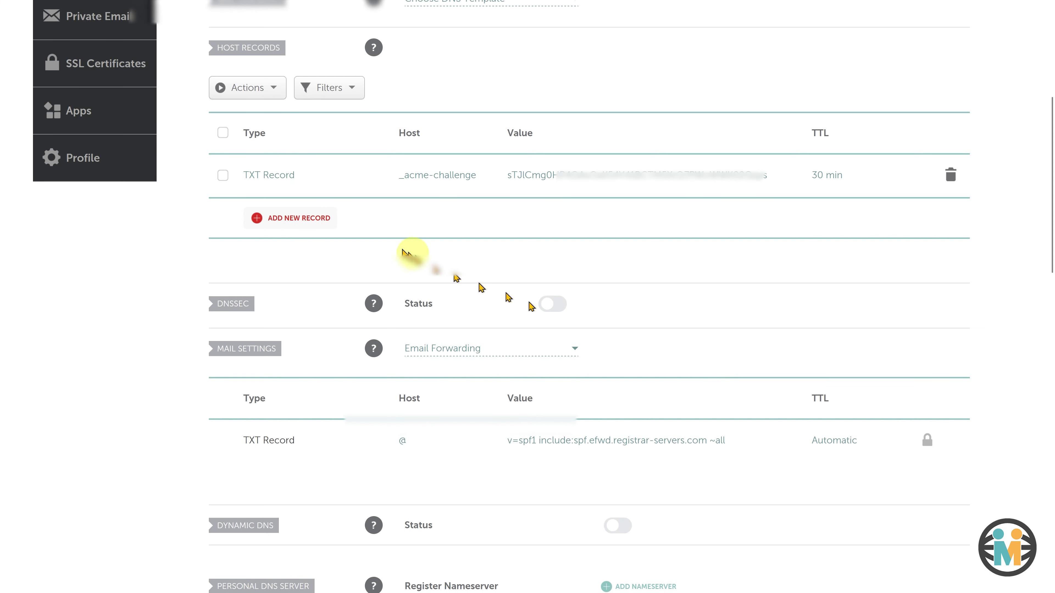
Create the _cf-custom-hostname TXT record with the copied HighLevel value at 30 min TTL.
left_click(321, 217)
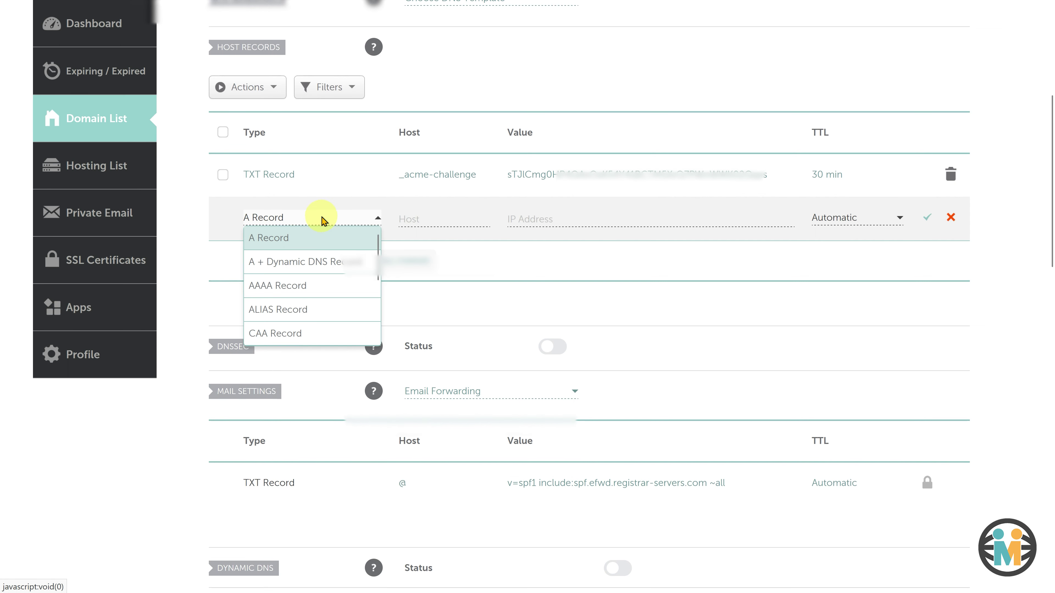
scroll(313, 270, "down", 5)
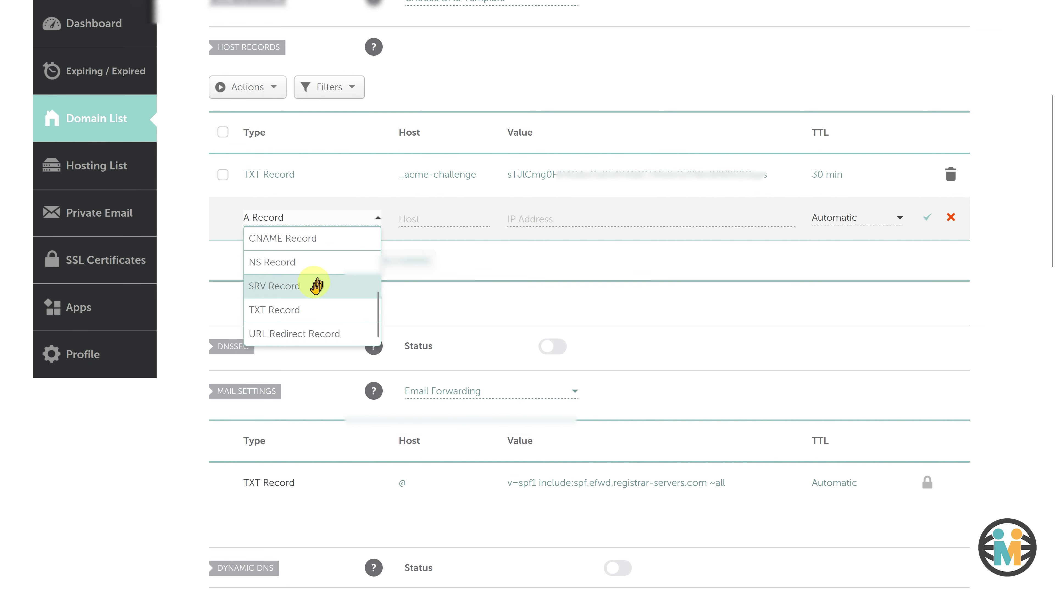
left_click(307, 310)
left_click(411, 217)
key("ctrl+v")
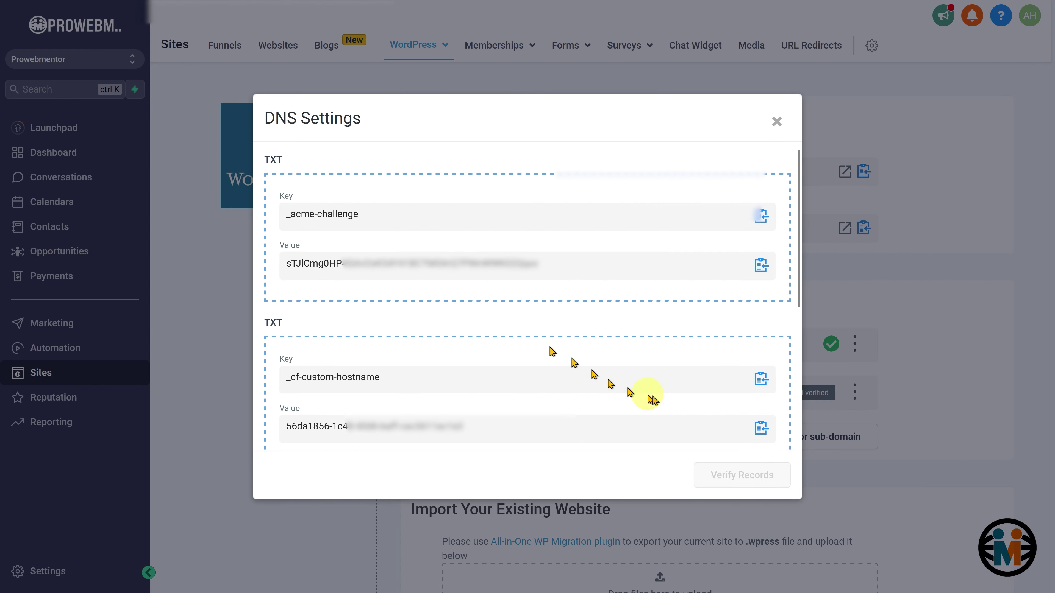
left_click(760, 428)
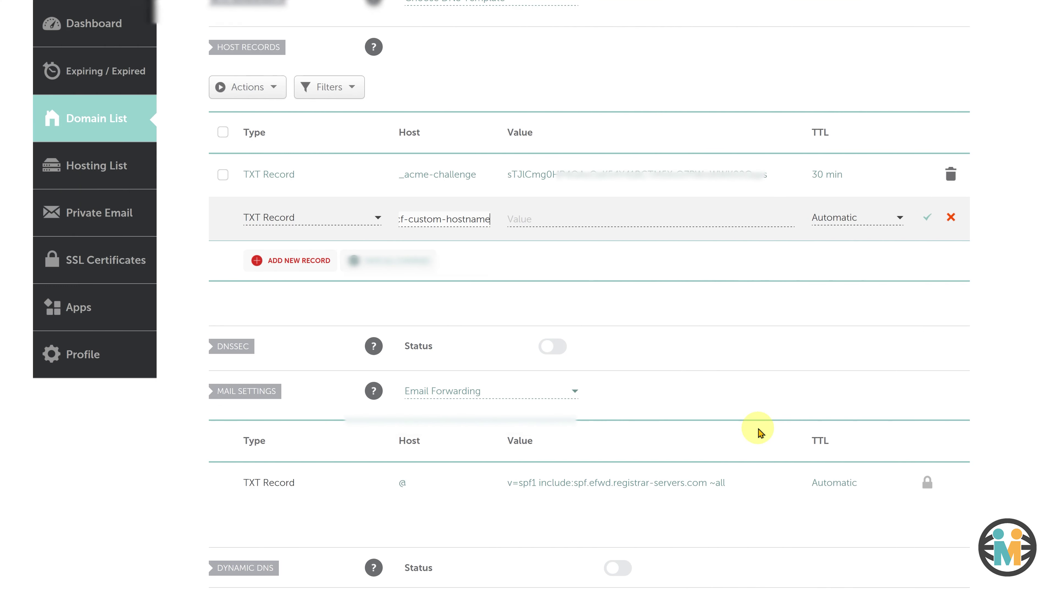
left_click(634, 218)
key("ctrl+v")
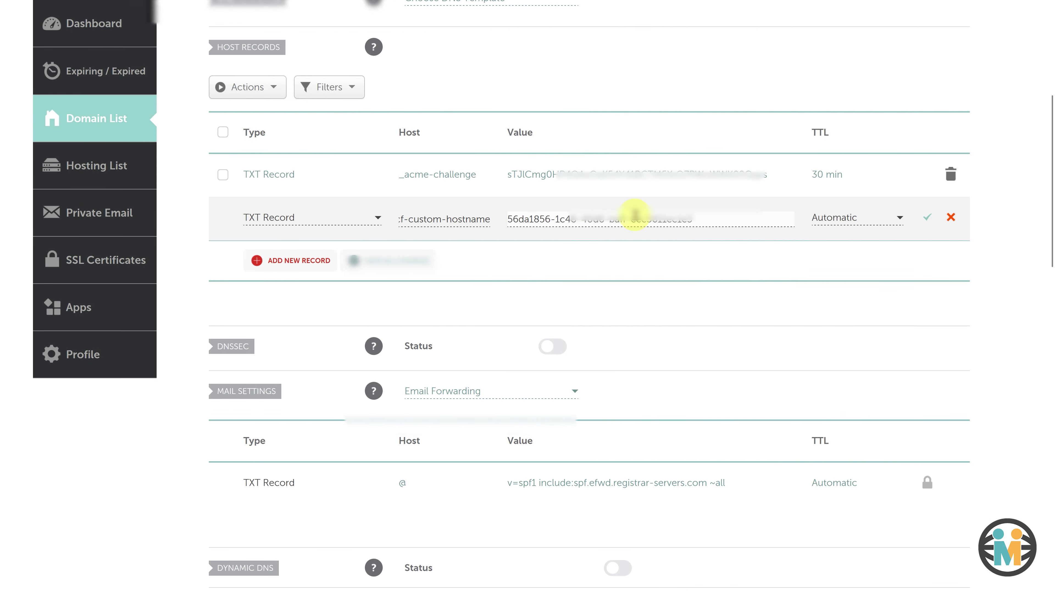
left_click(841, 217)
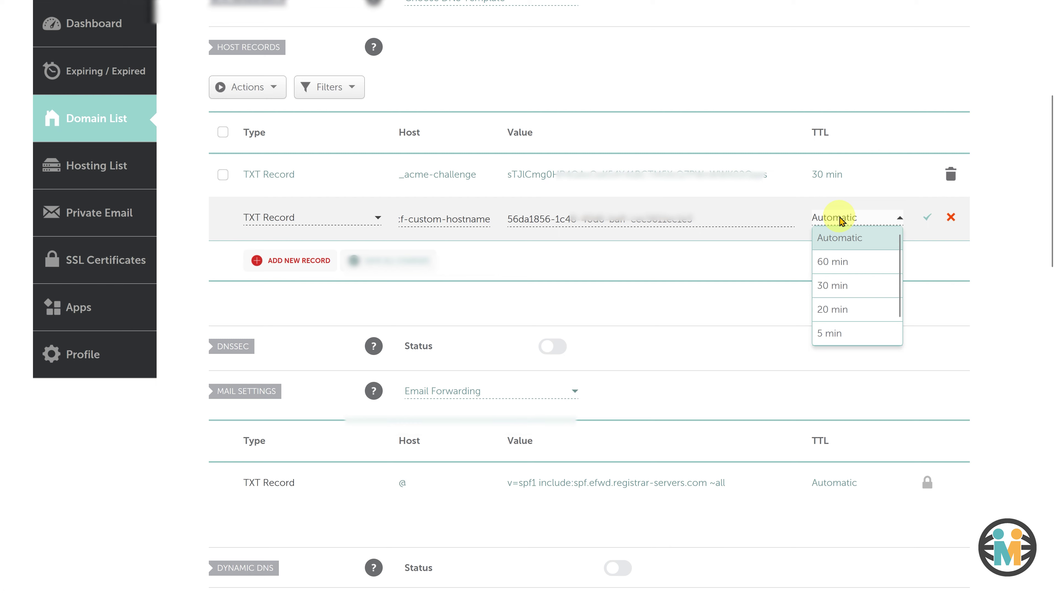
left_click(830, 287)
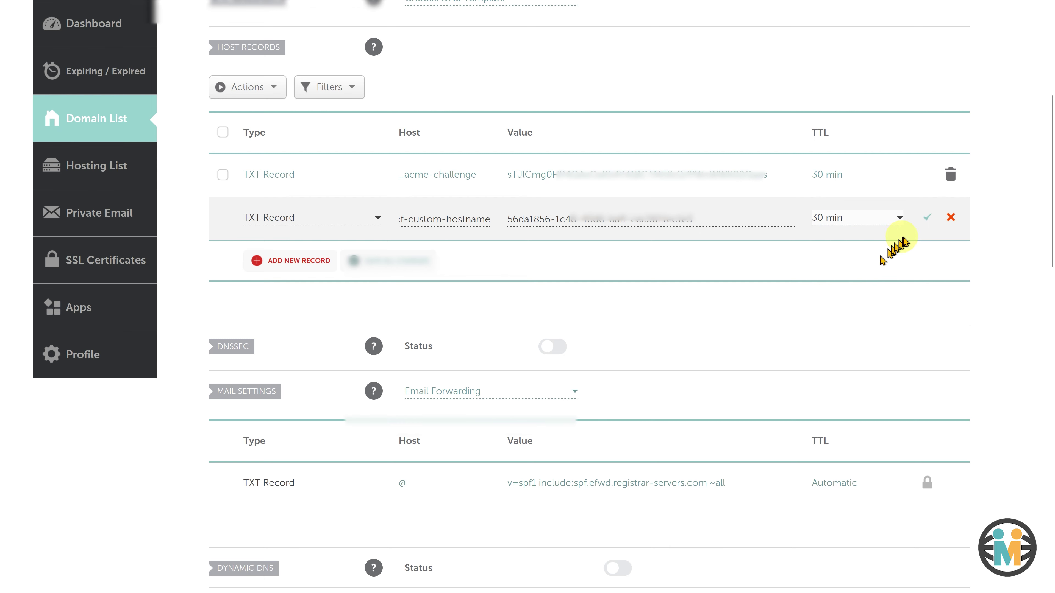
left_click(928, 223)
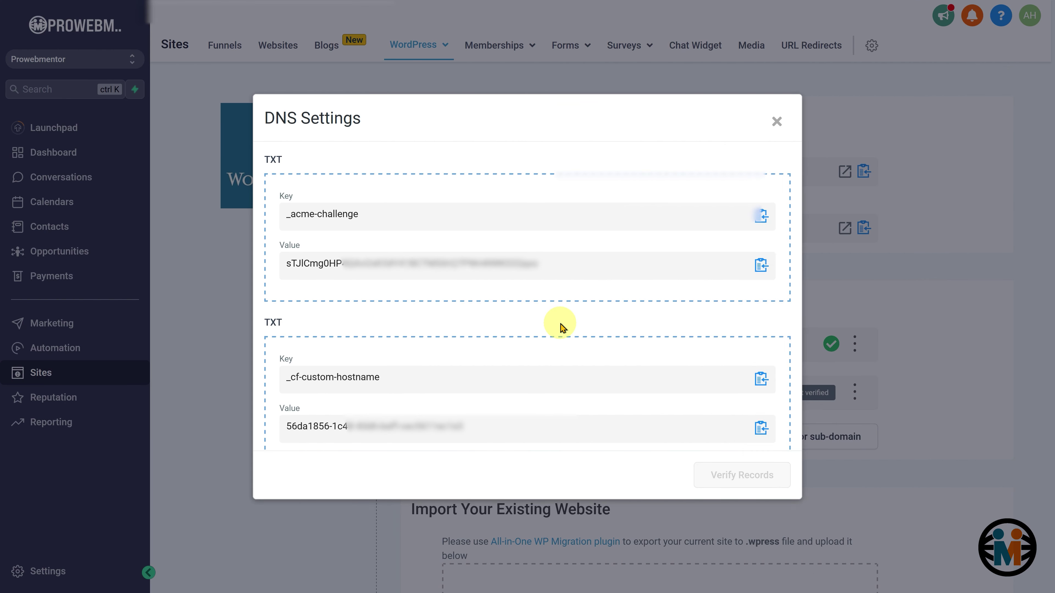
Copy the A record value 104.18.185.50 from HighLevel's DNS Settings.
scroll(560, 328, "down", 5)
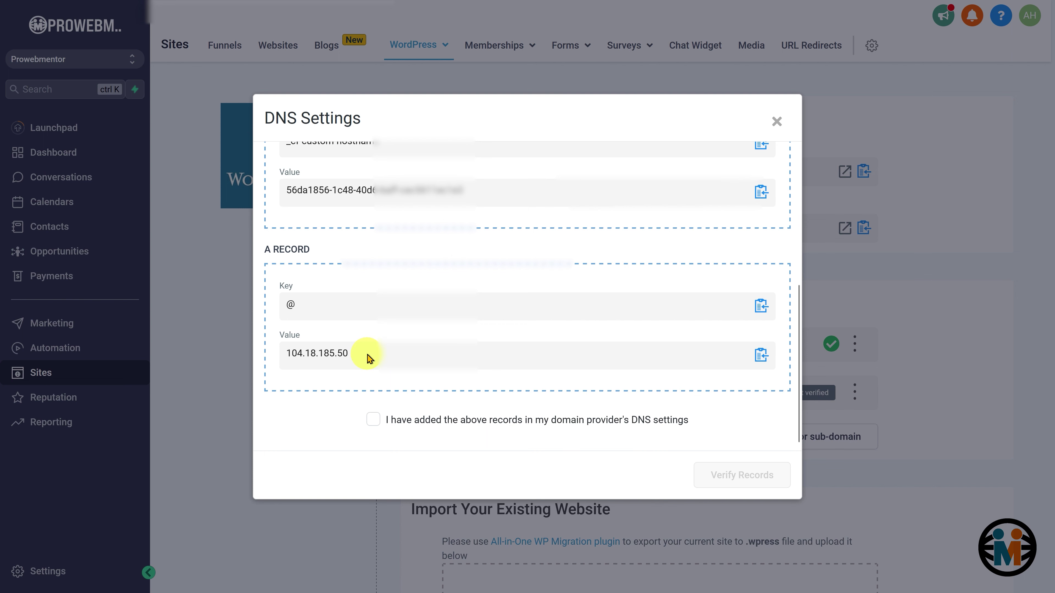
left_click_drag(367, 357, 283, 365)
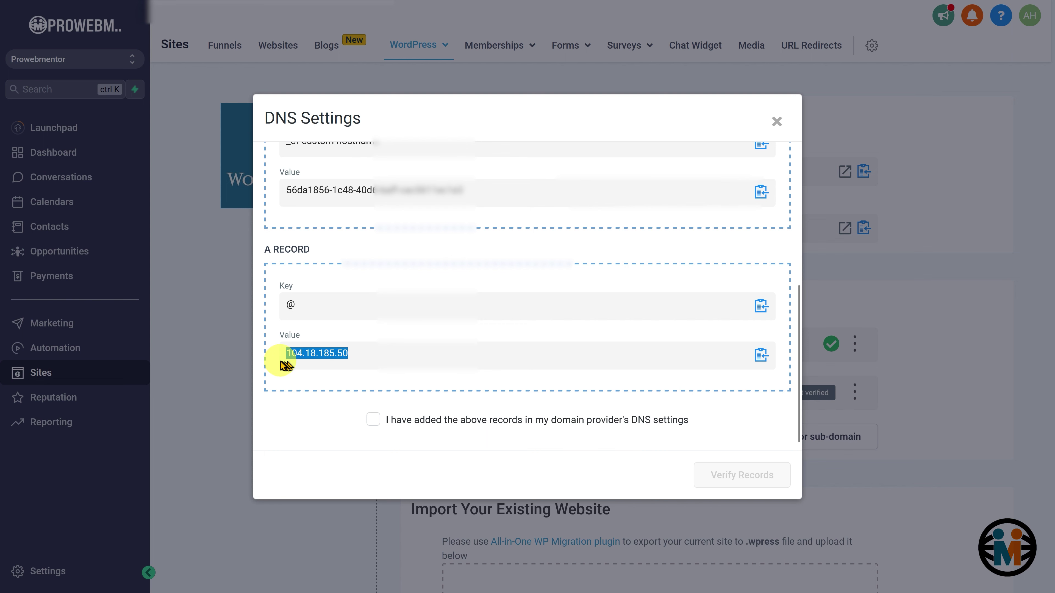
right_click(303, 354)
left_click(318, 368)
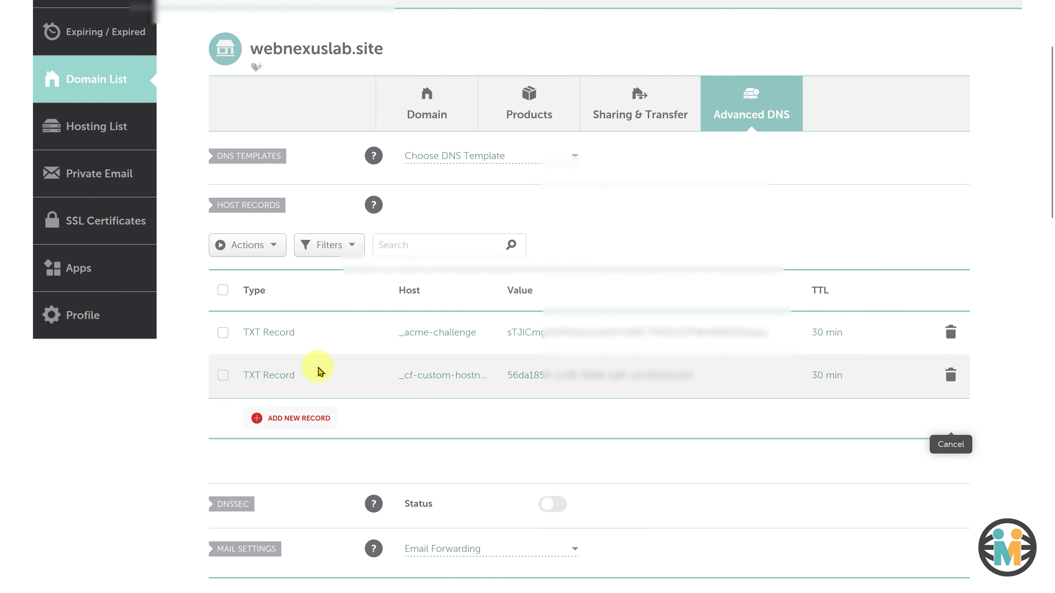
Create an A record with host @, IP 104.18.185.50 and a 30 min TTL.
left_click(291, 419)
scroll(299, 419, "down", 5)
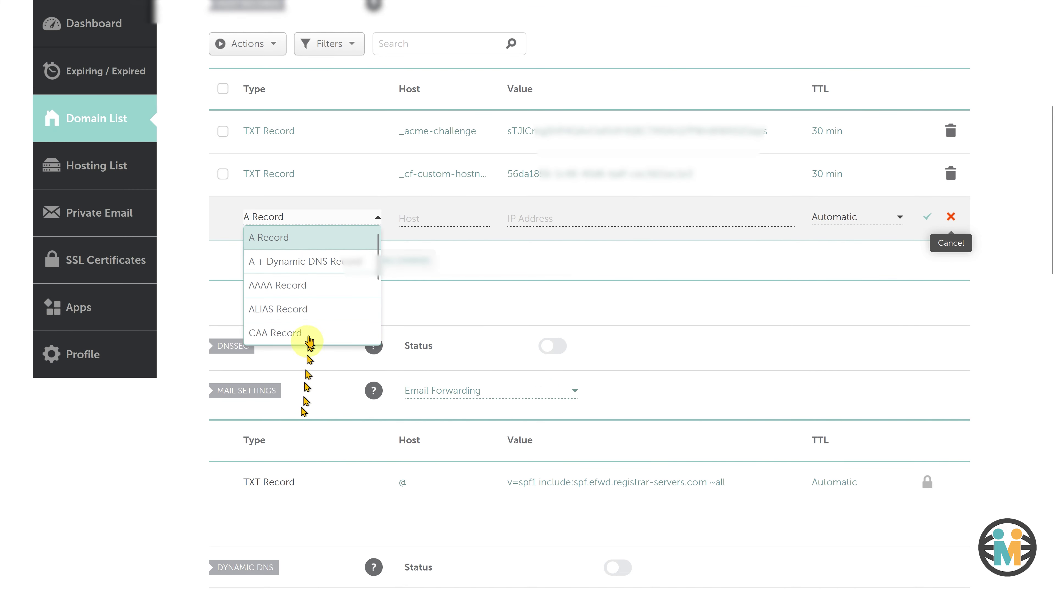
left_click(319, 251)
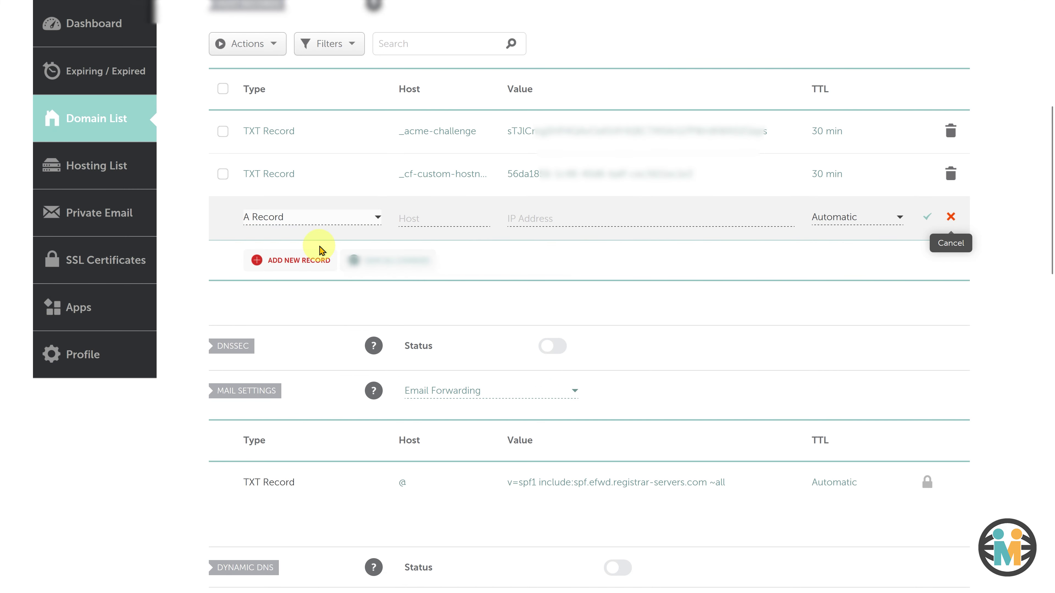
left_click(412, 220)
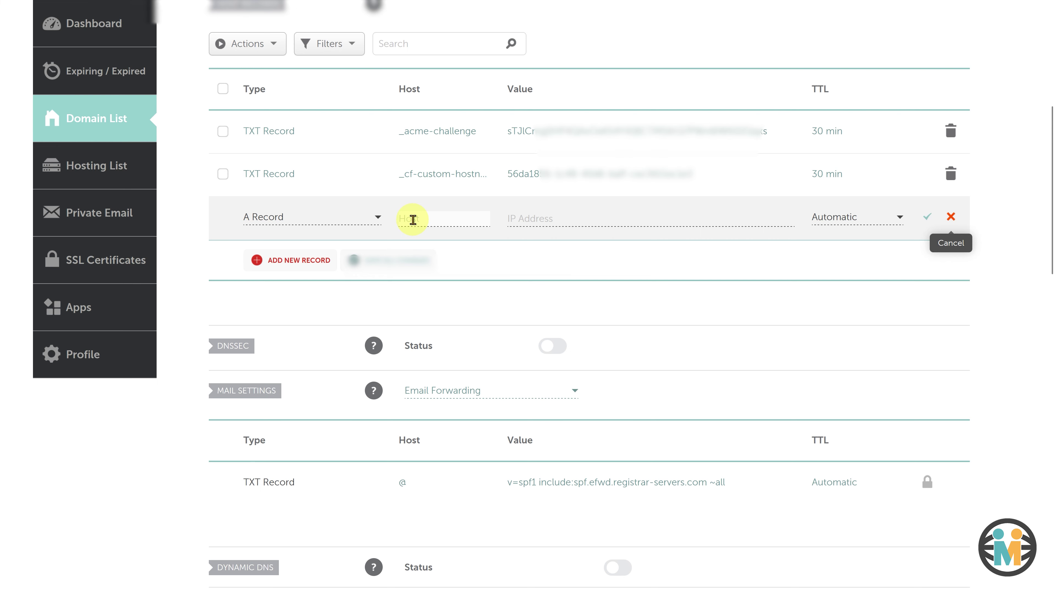
type("@")
left_click(530, 218)
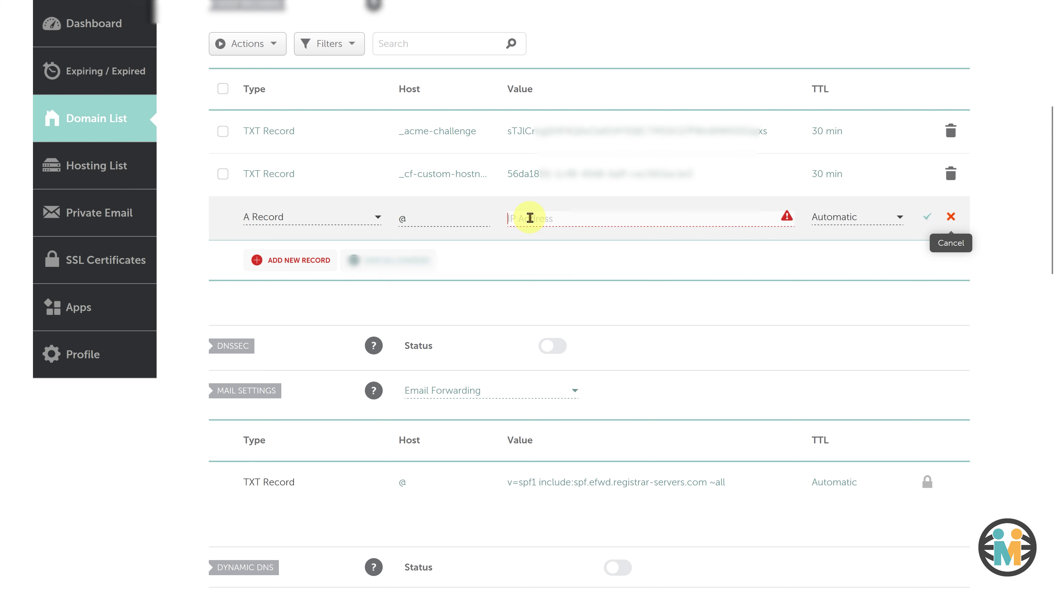
key("ctrl+v")
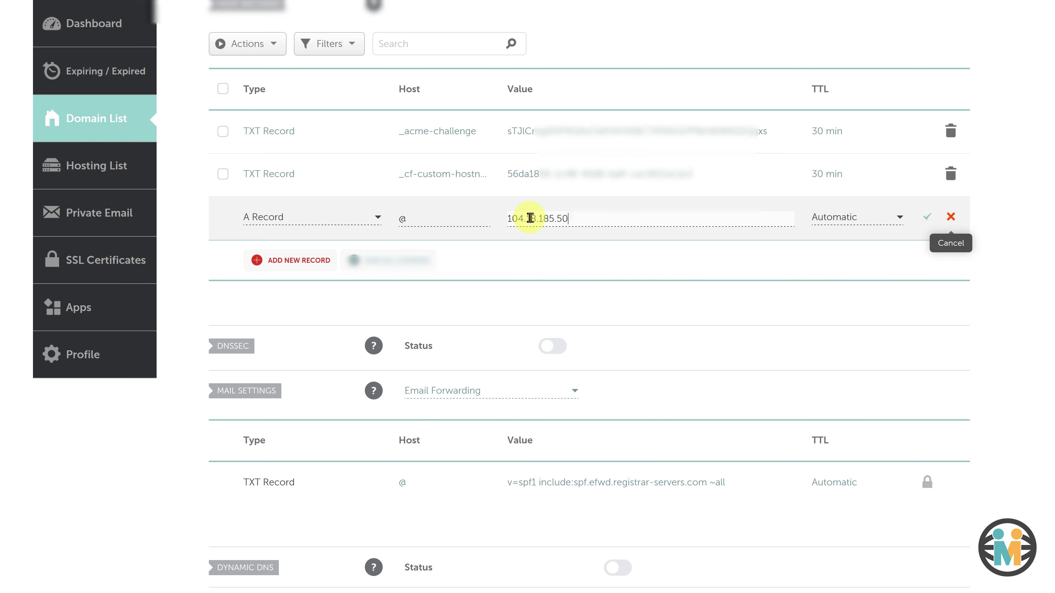
left_click(839, 222)
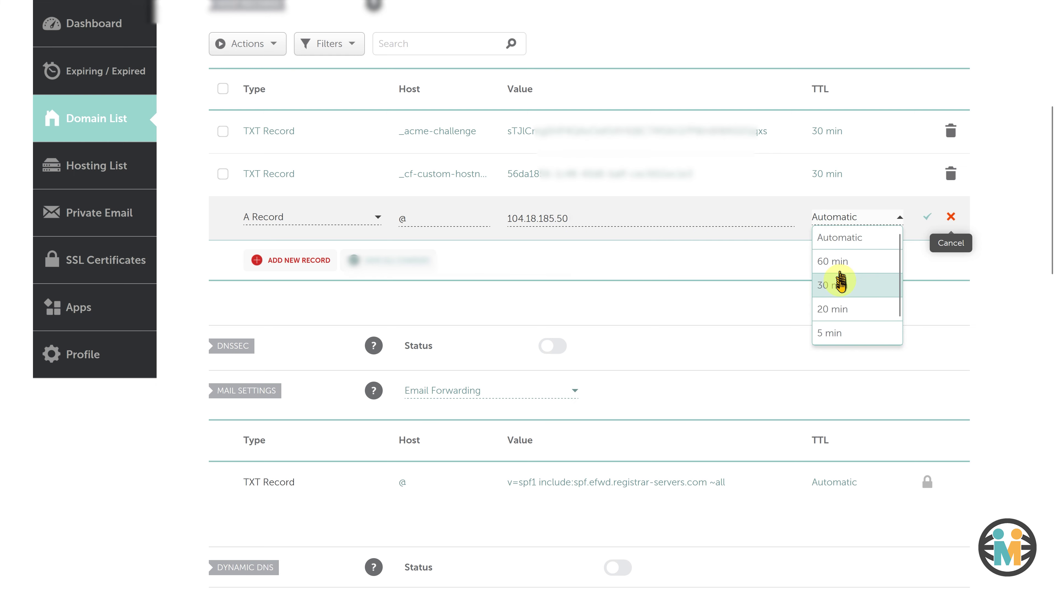
left_click(840, 283)
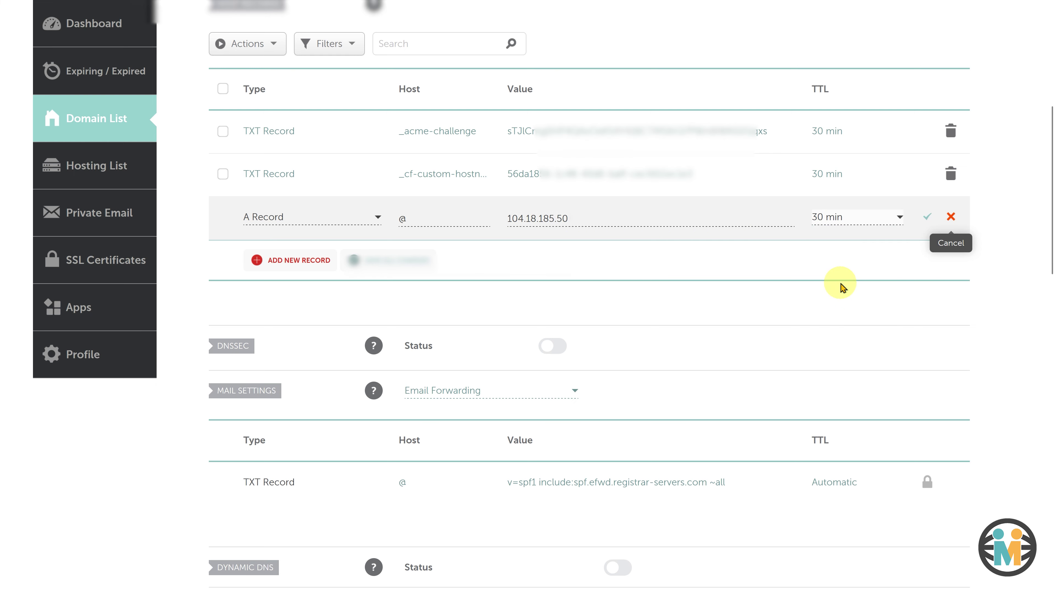
left_click(930, 222)
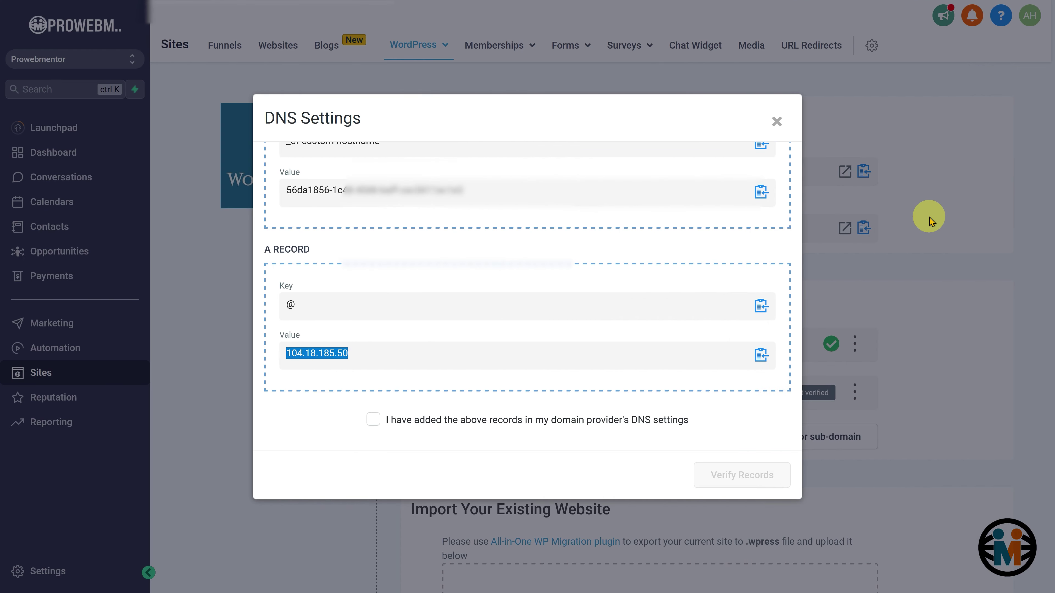
Confirm the records were added at the registrar and verify them in HighLevel.
left_click(372, 420)
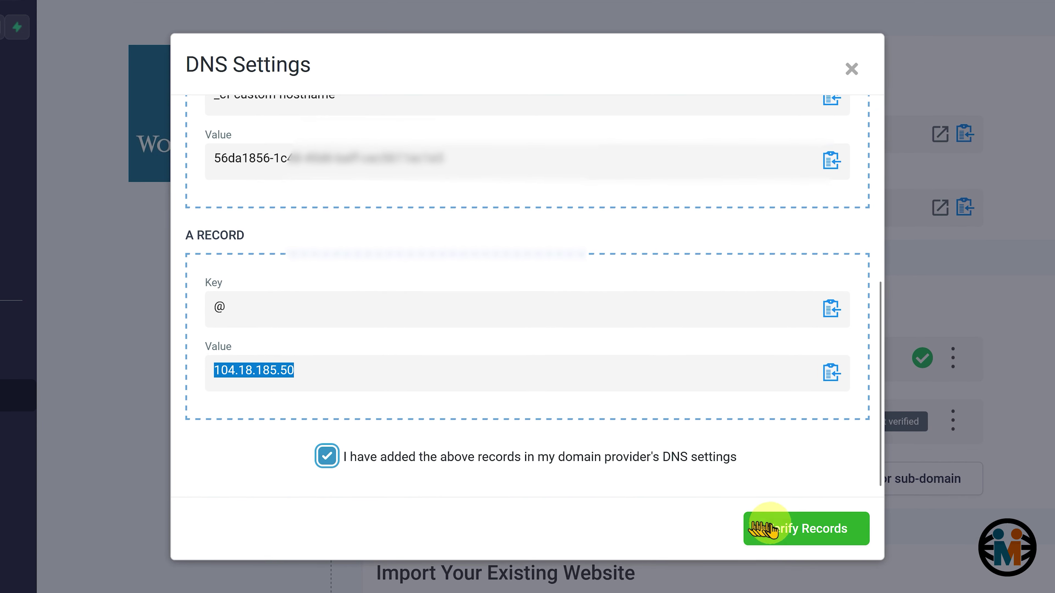
left_click(722, 474)
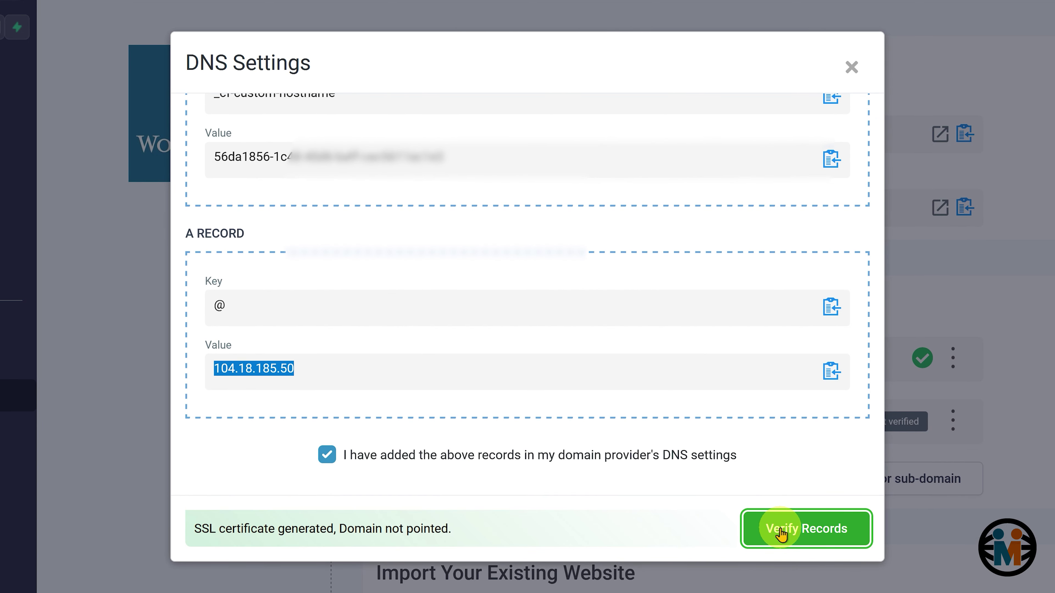
left_click(781, 532)
Reopen webnexuslab.site's DNS Settings to recheck the records, then close them.
mouse_move(920, 426)
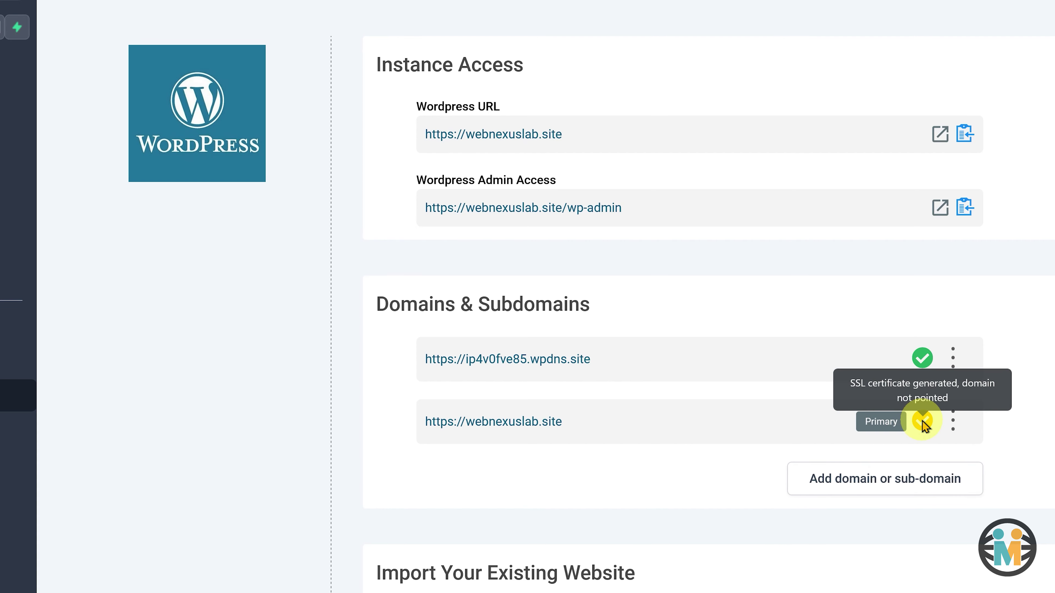
left_click(952, 423)
left_click(997, 424)
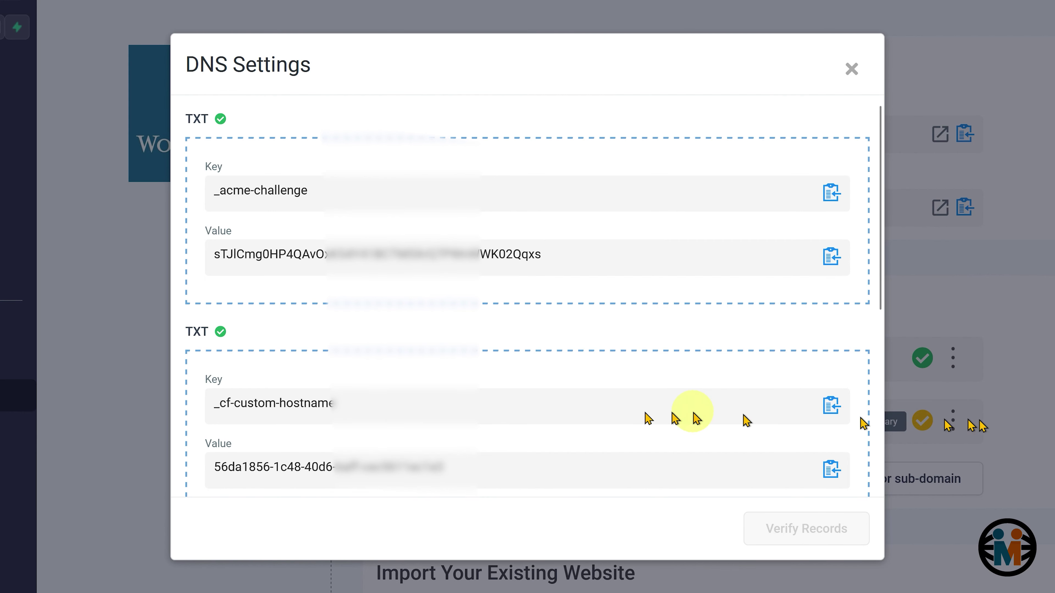
scroll(511, 417, "down", 5)
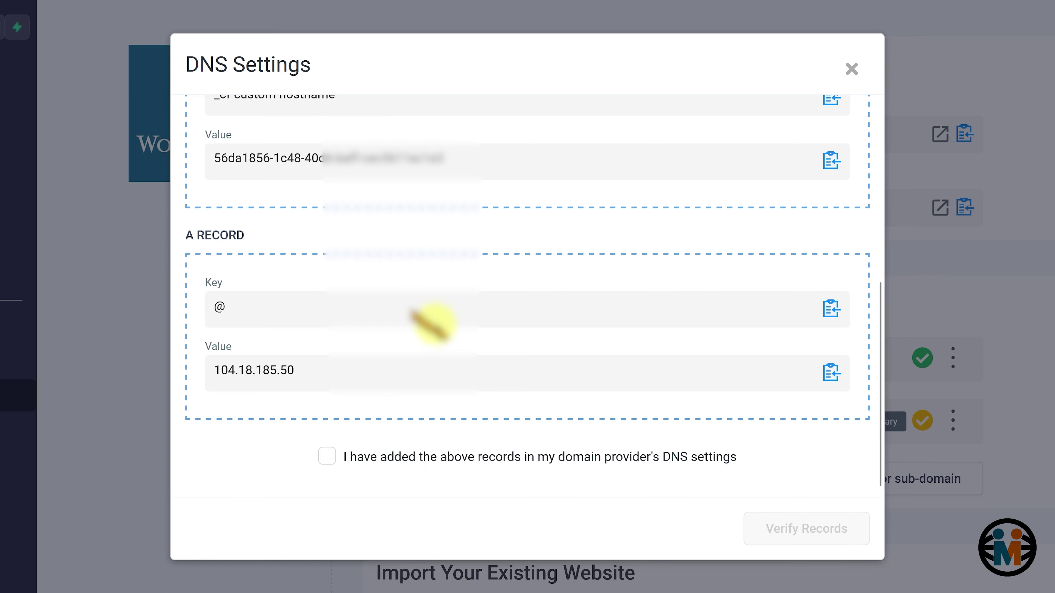
scroll(441, 332, "up", 5)
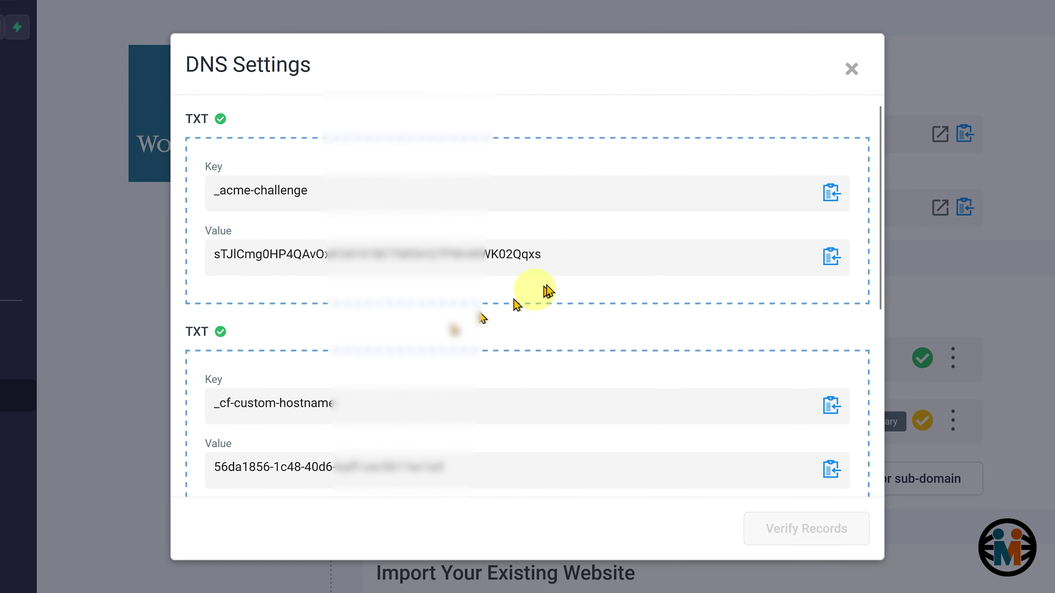
left_click(849, 71)
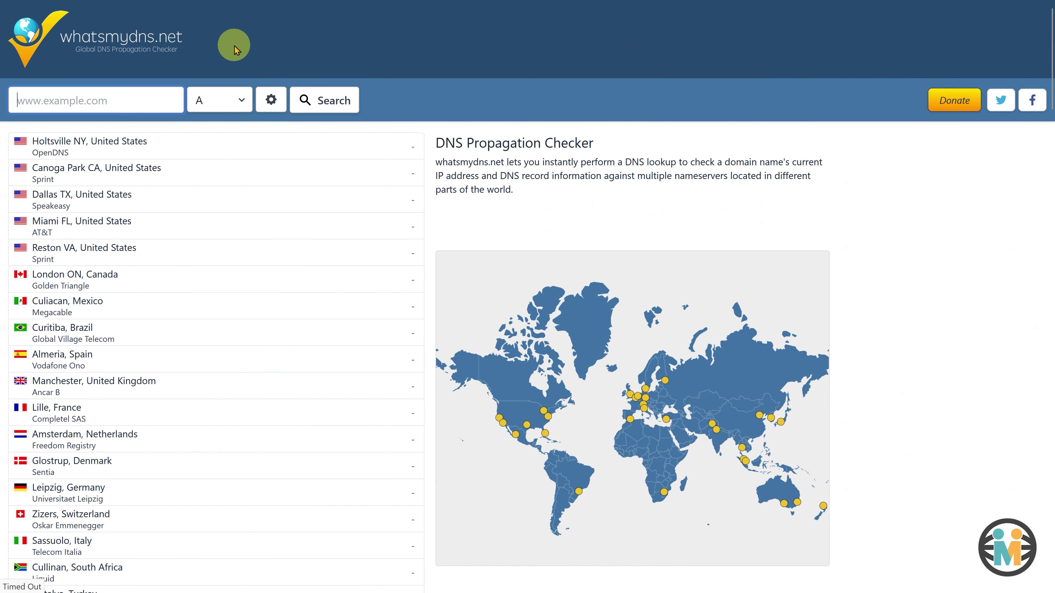
Run a whatsmydns.net A-record lookup for webnexuslab.site.
left_click(136, 104)
type("webnexuslab.site")
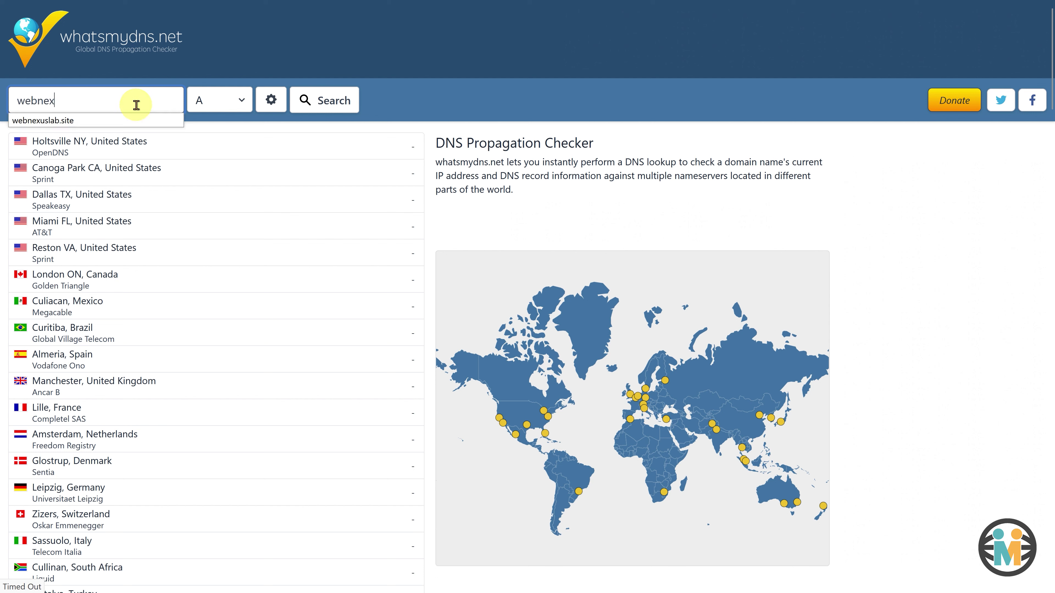
left_click(309, 104)
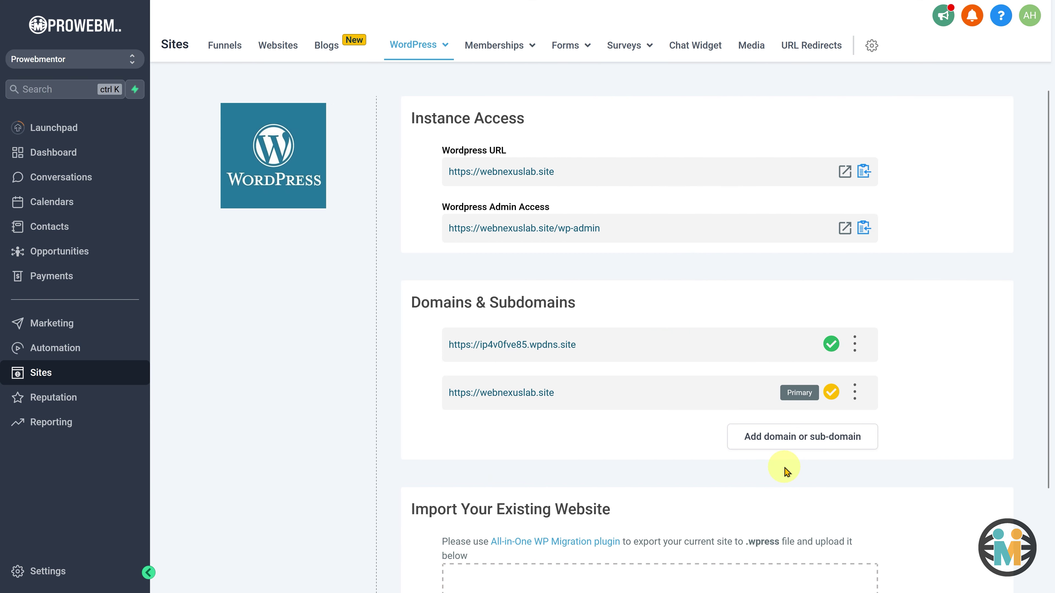
Reopen webnexuslab.site's DNS Settings, tick the records-added confirmation and verify again.
left_click(855, 392)
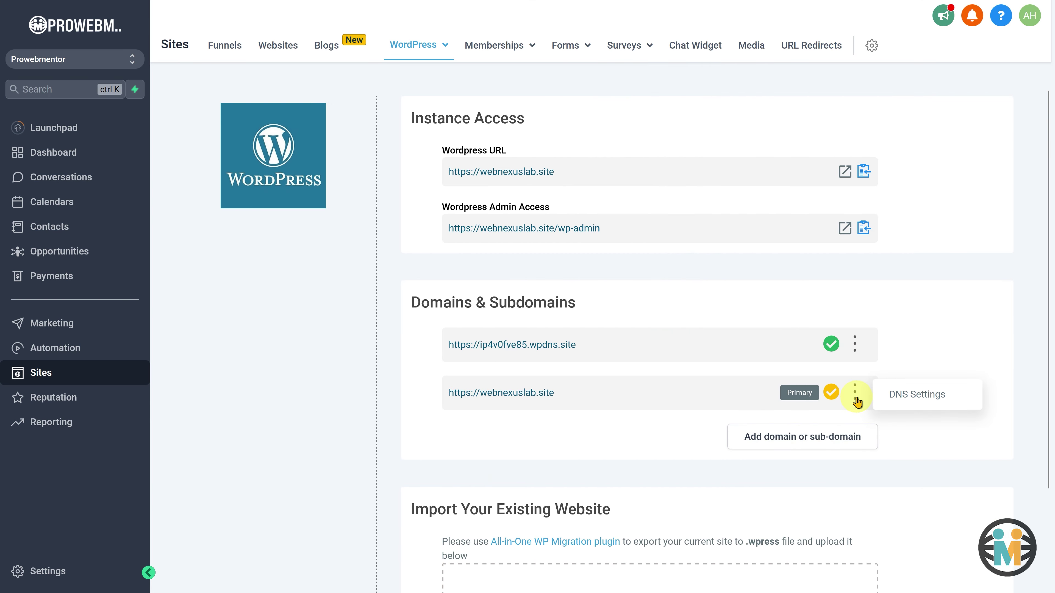
left_click(899, 396)
scroll(546, 391, "down", 5)
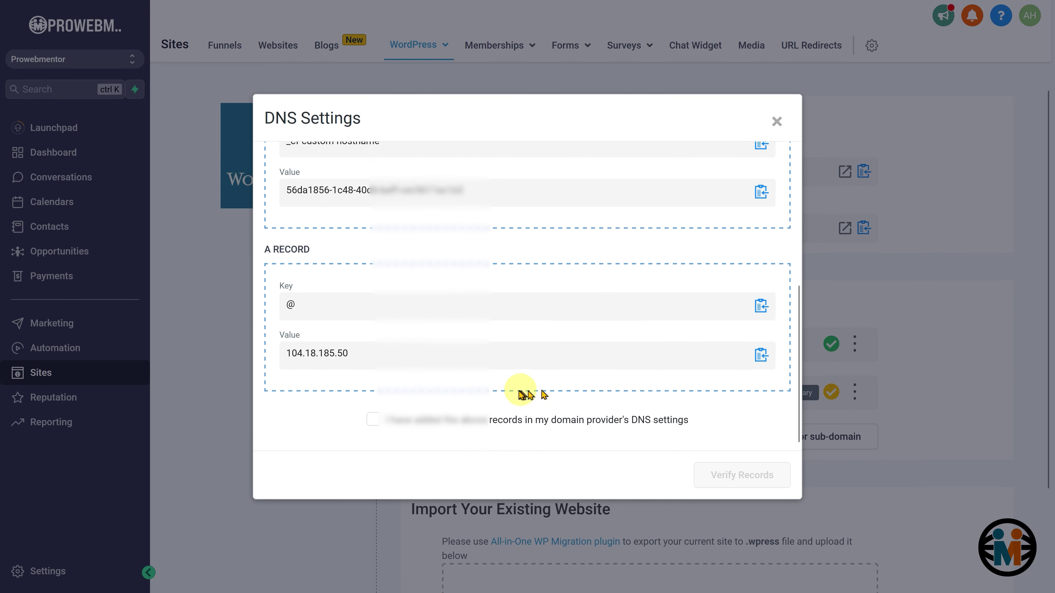
left_click(373, 419)
left_click(704, 469)
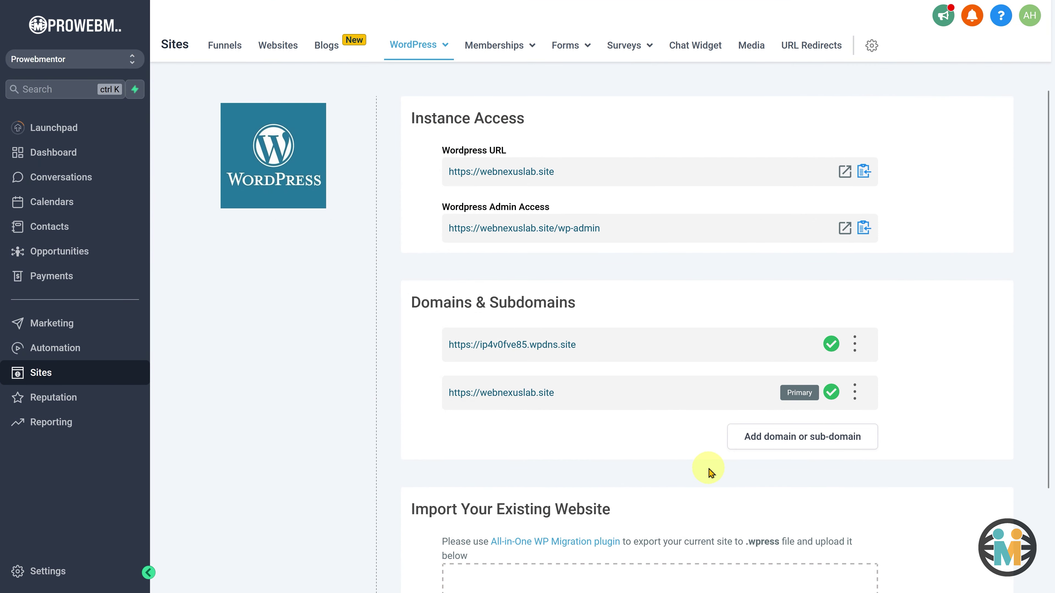
Wait for webnexuslab.site to verify as primary domain, then bring up the WordPress admin Dashboard.
mouse_move(834, 397)
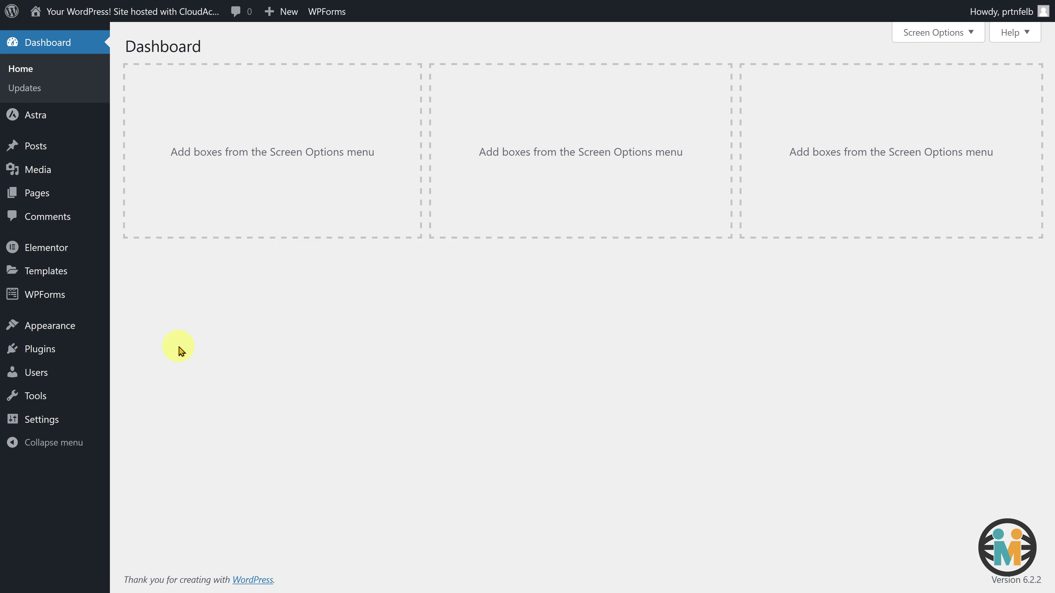
Search Plugins > Add New for 'All-in-One WP Migration', then install and activate it.
mouse_move(49, 354)
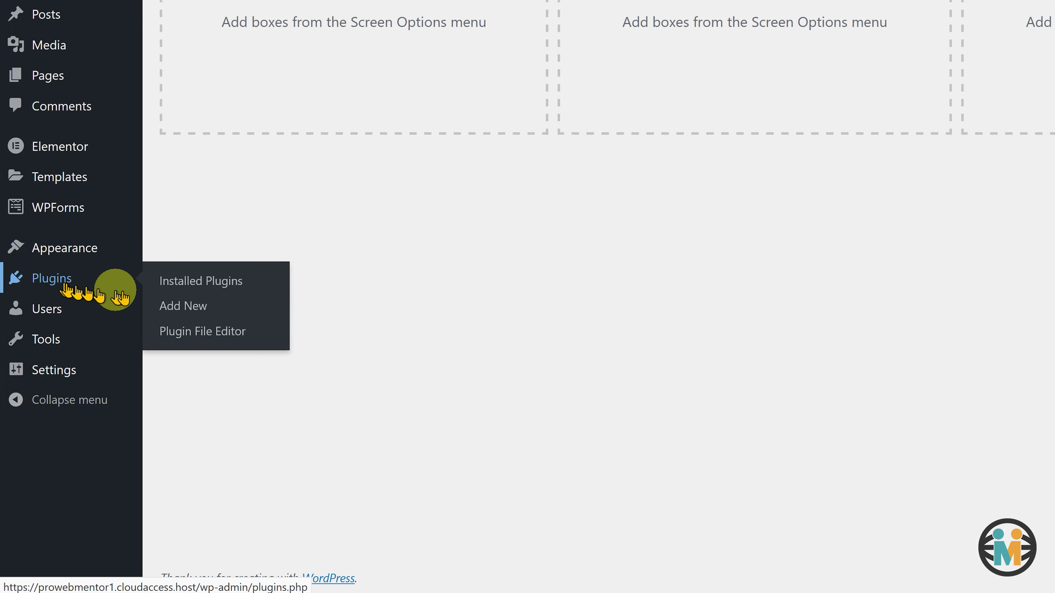
left_click(178, 307)
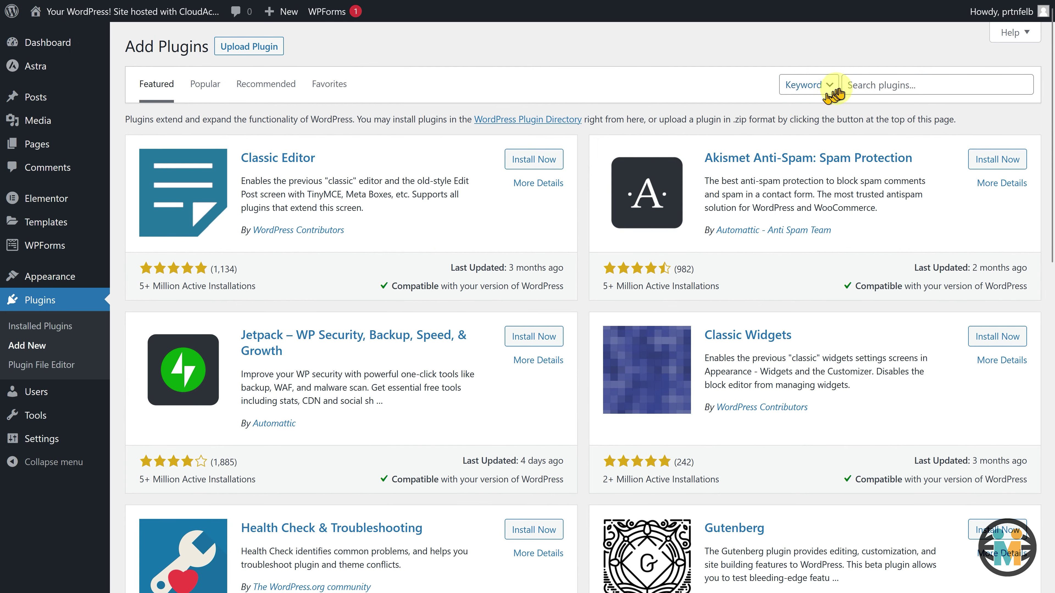
left_click(855, 82)
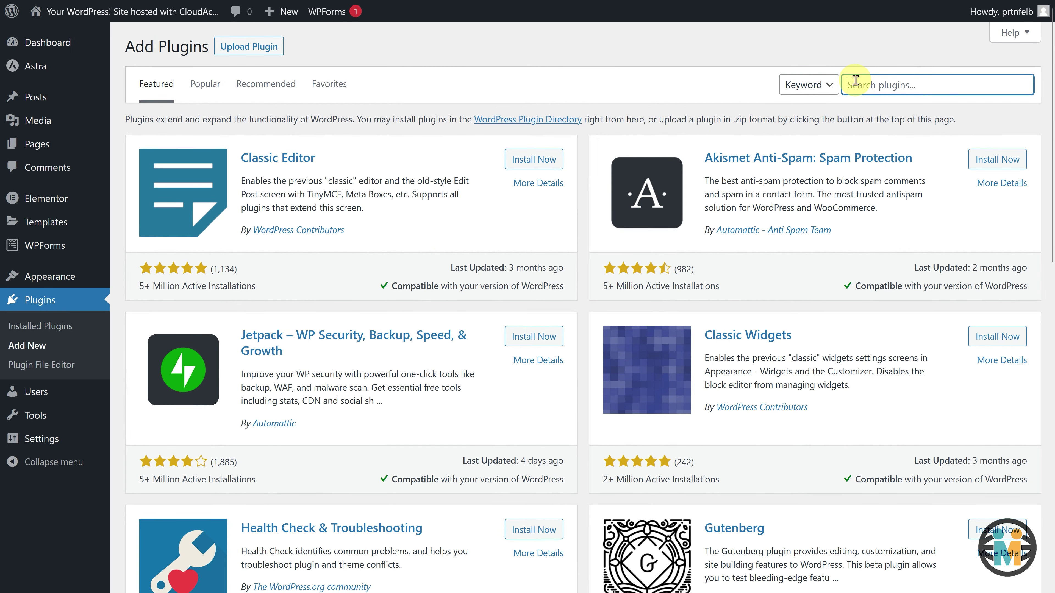
type("All-in-One WP Mi")
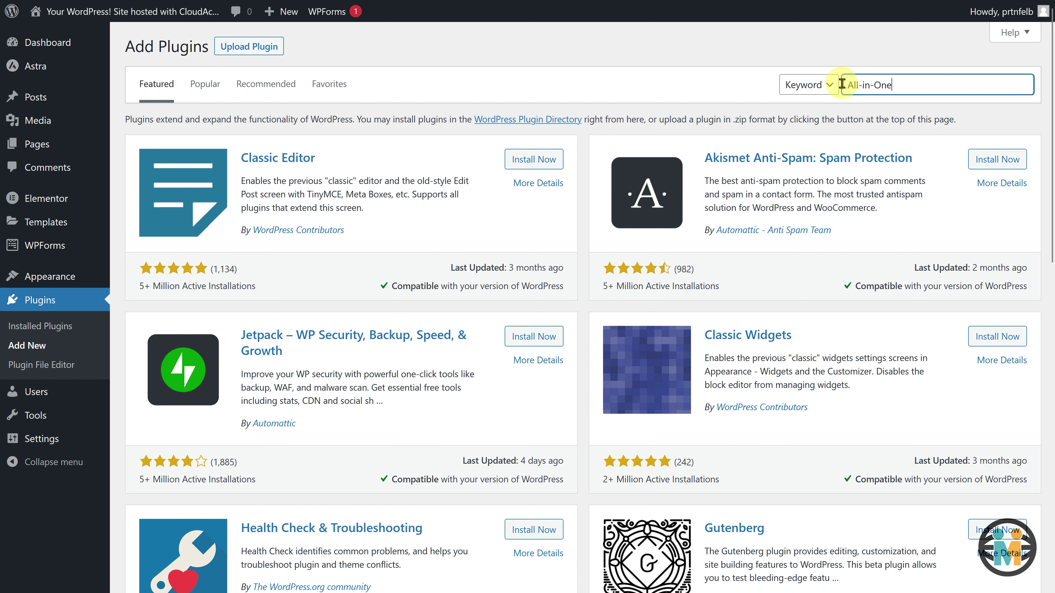
type("gration")
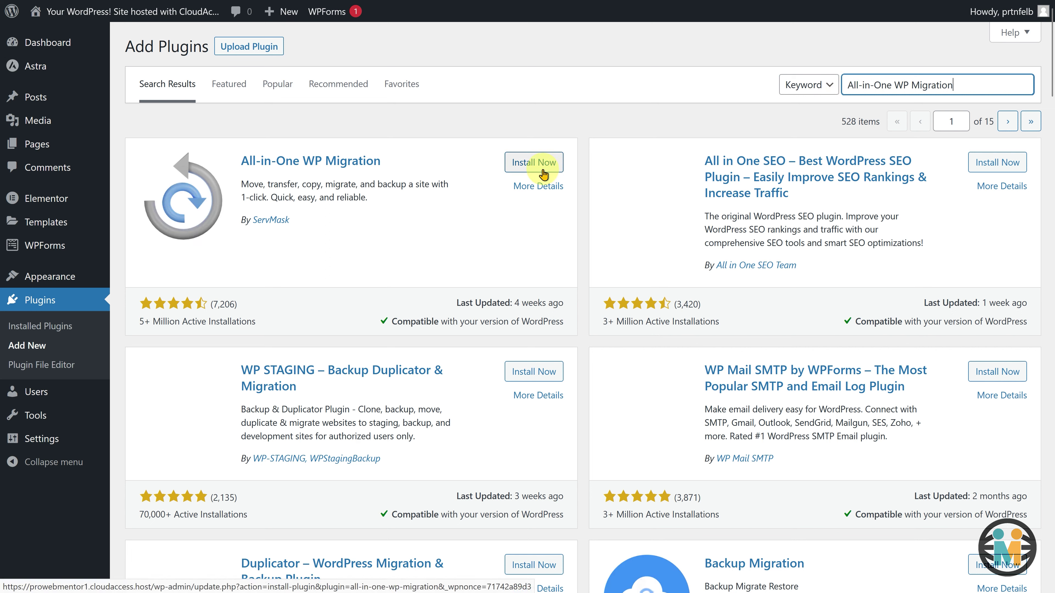
left_click(542, 171)
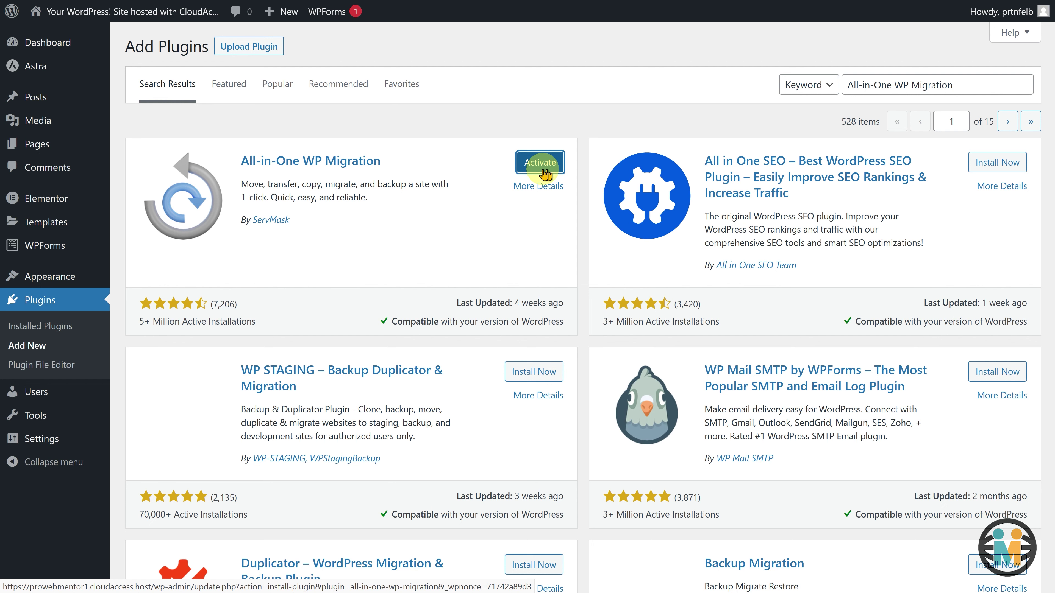
left_click(544, 172)
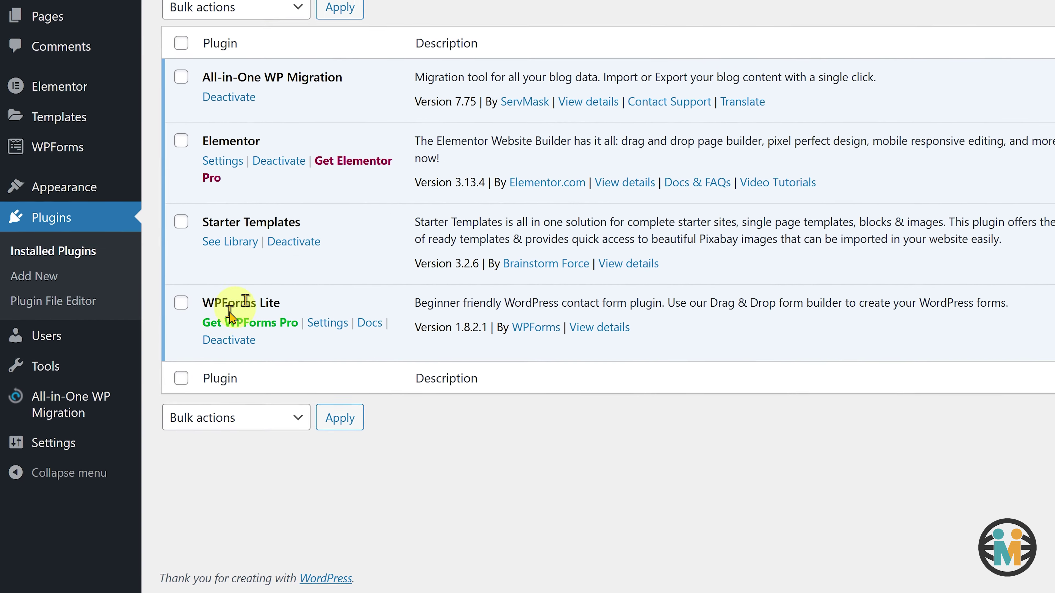
Export the whole site to a file with All-in-One WP Migration and download the 117 MB .wpress backup.
mouse_move(83, 450)
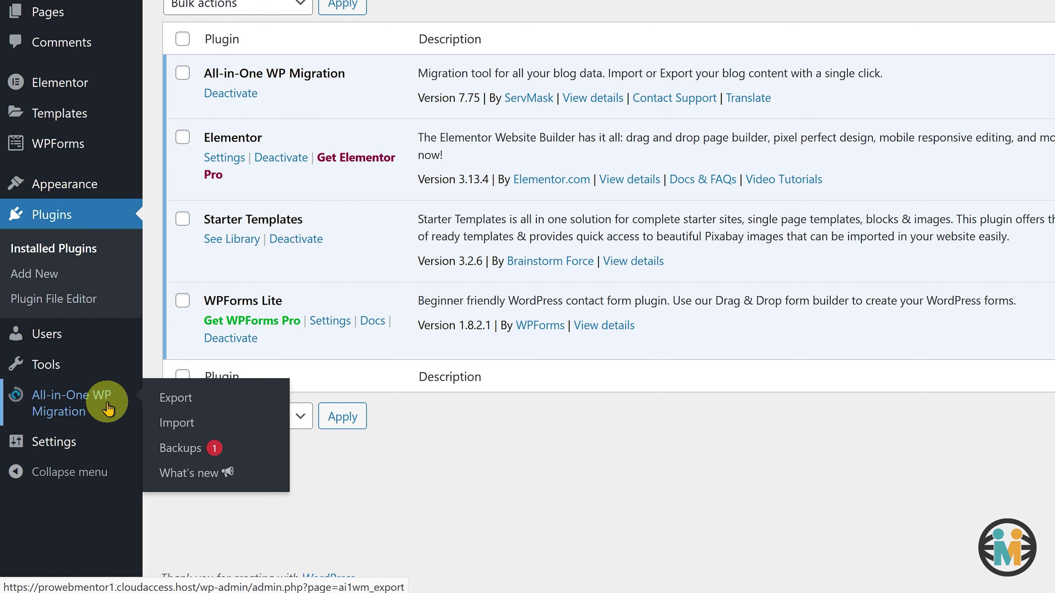
left_click(165, 401)
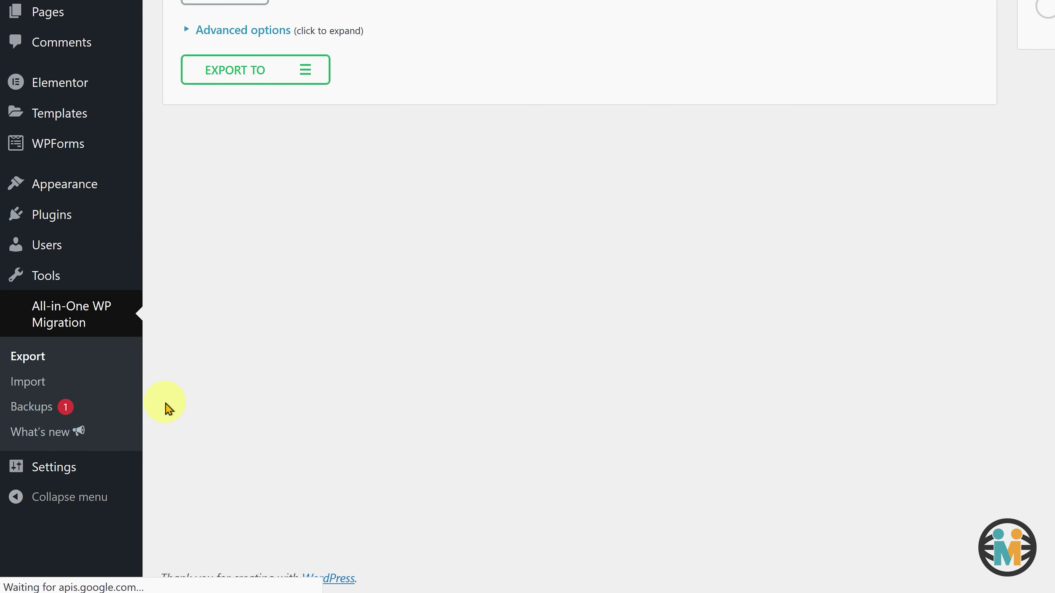
left_click(319, 85)
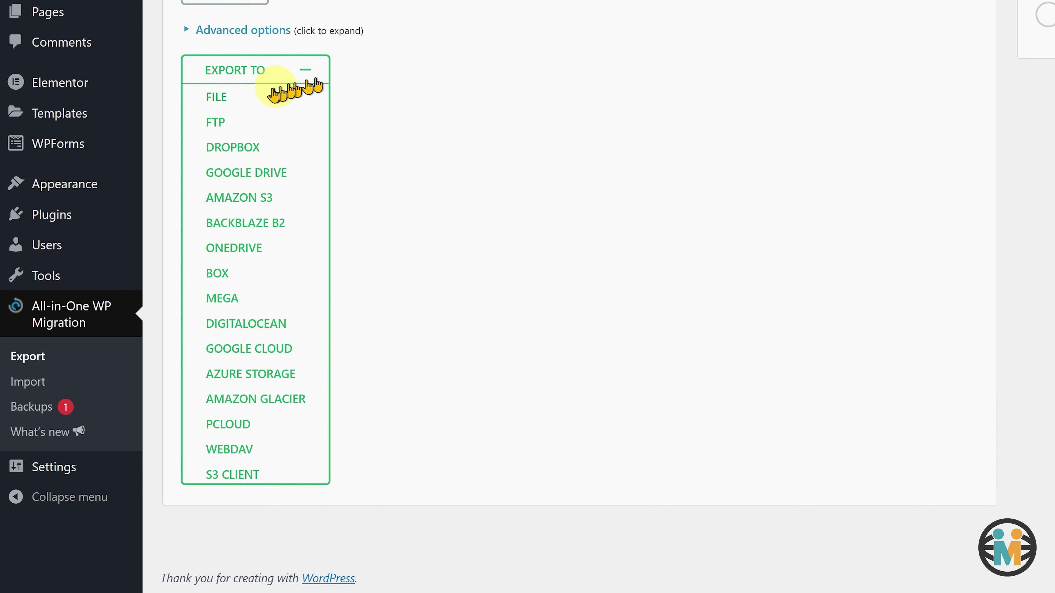
left_click(231, 100)
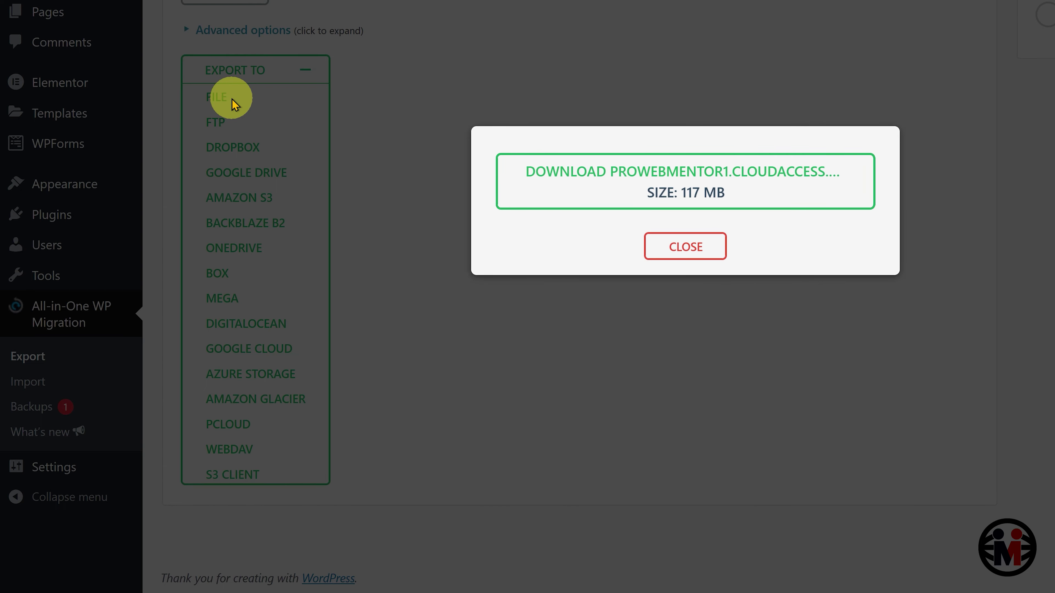
left_click(598, 177)
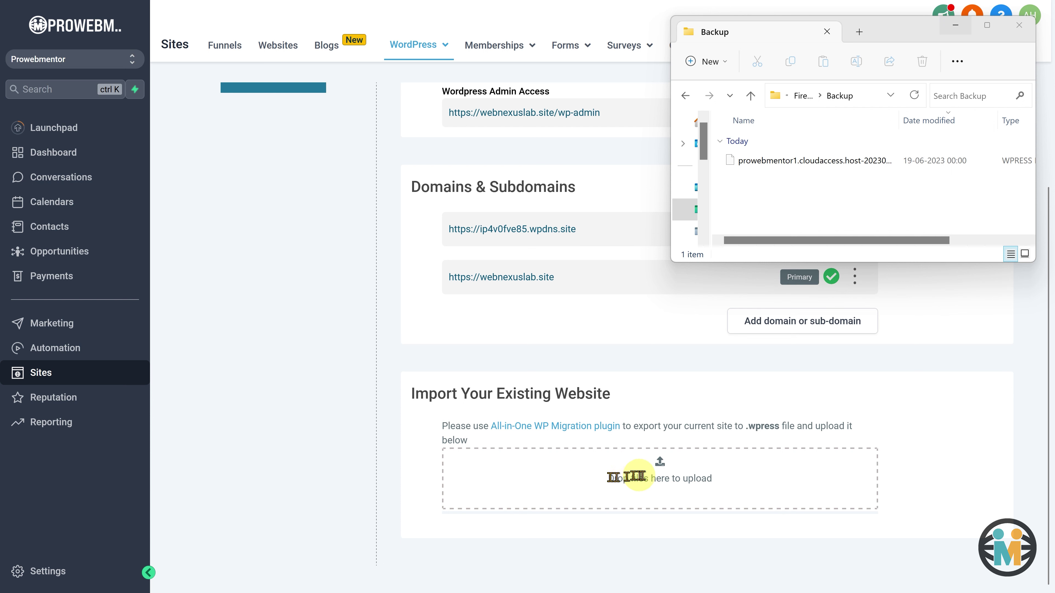
Upload the .wpress backup to HighLevel's Import Your Existing Website, request migration, then open webnexuslab.site.
left_click_drag(789, 162, 646, 463)
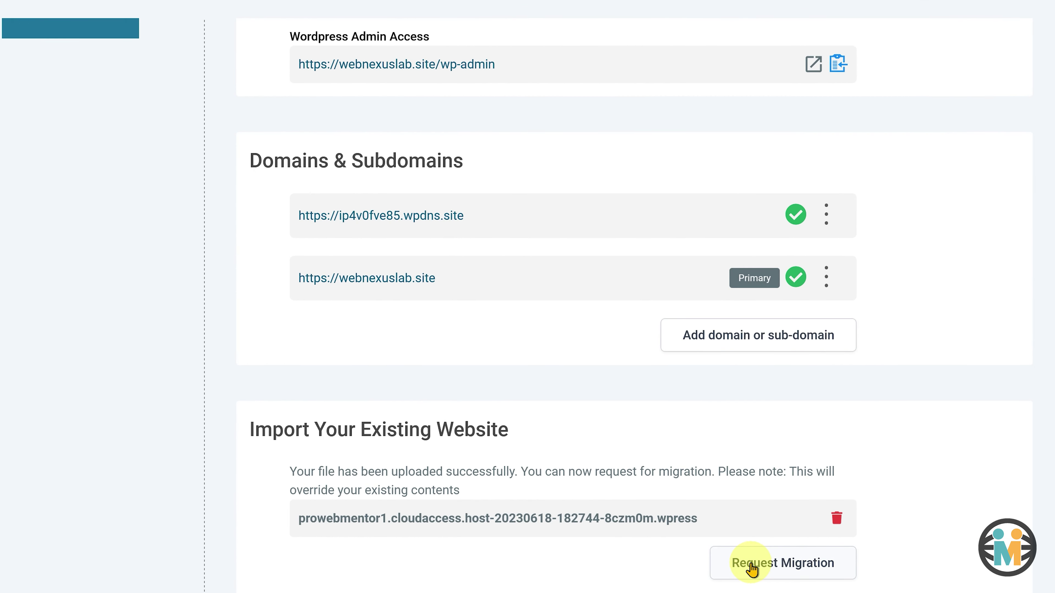
left_click(752, 566)
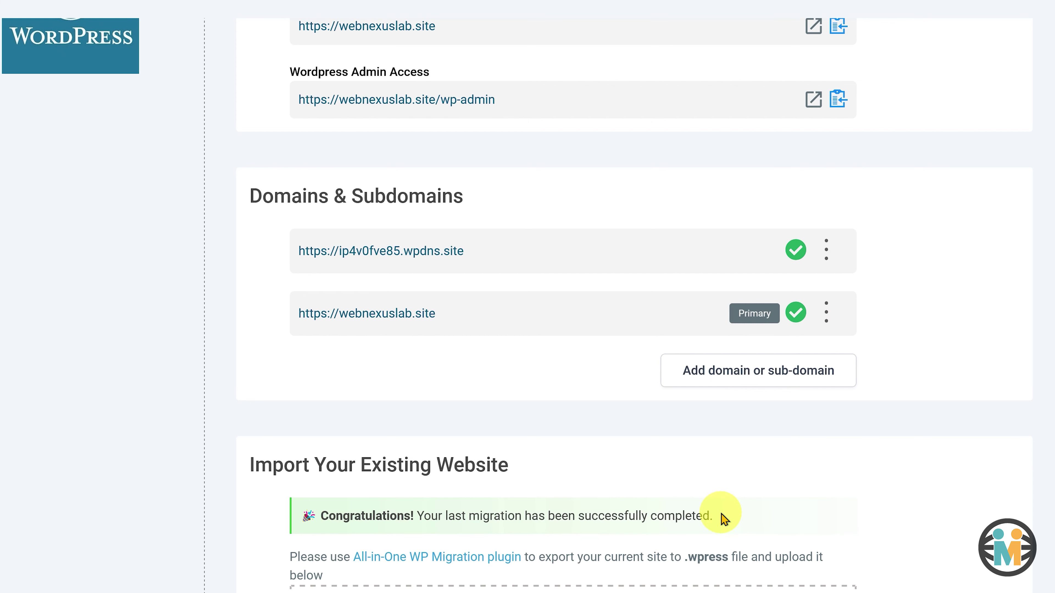
left_click_drag(685, 515, 316, 527)
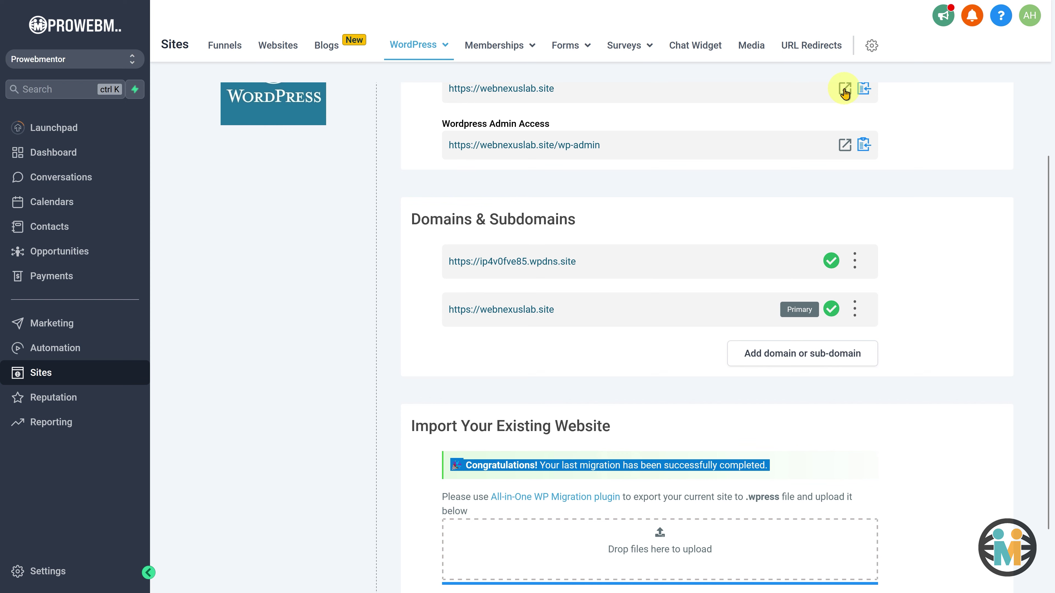
left_click(845, 90)
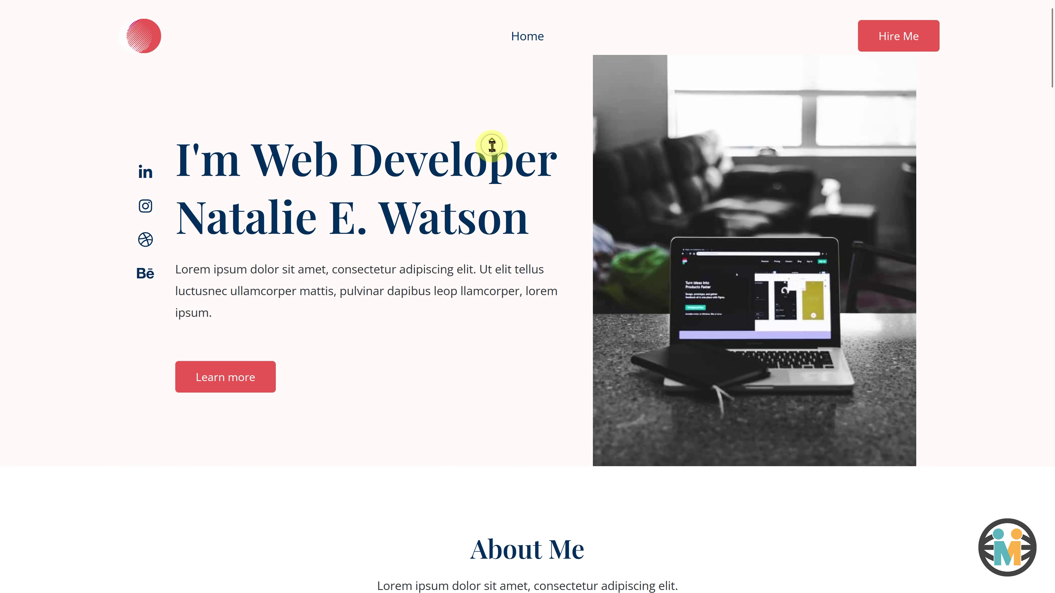
Scroll through the migrated homepage, then log in at /wp-admin with the original site's username and password.
scroll(492, 145, "down", 8)
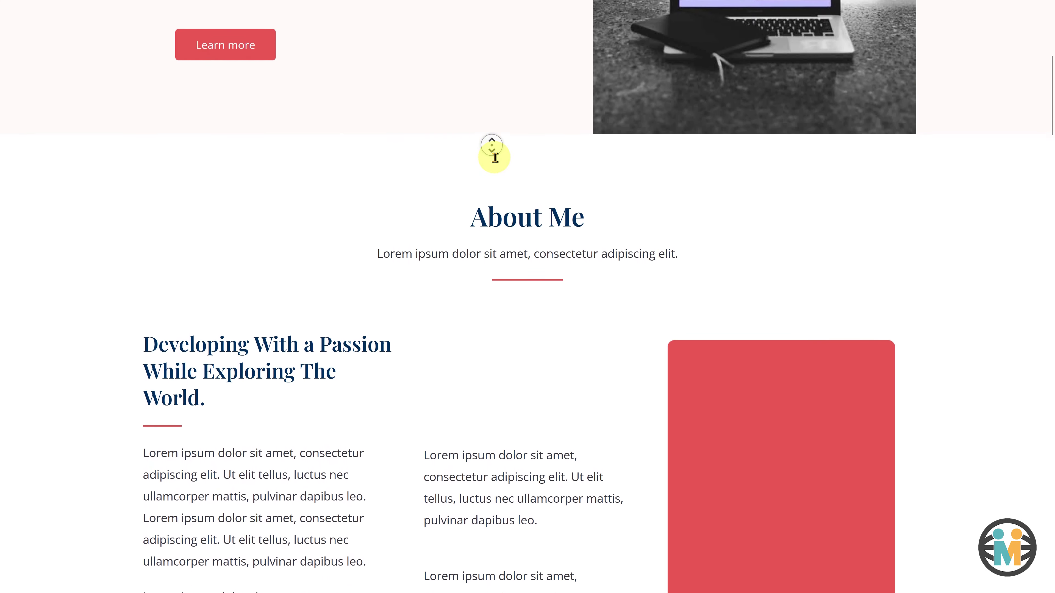
scroll(496, 157, "down", 10)
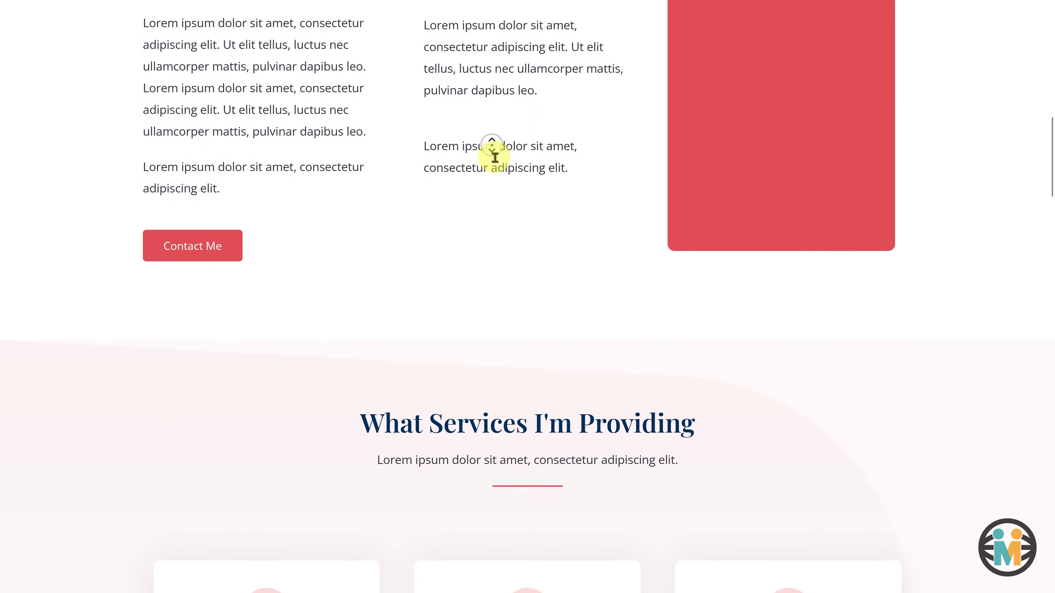
scroll(495, 157, "down", 10)
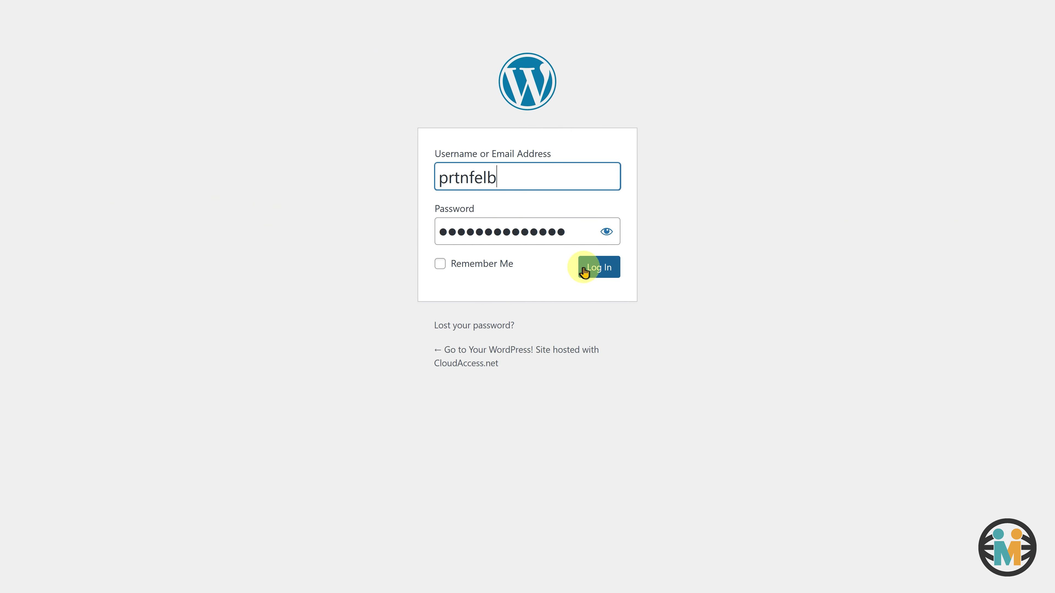
left_click(584, 271)
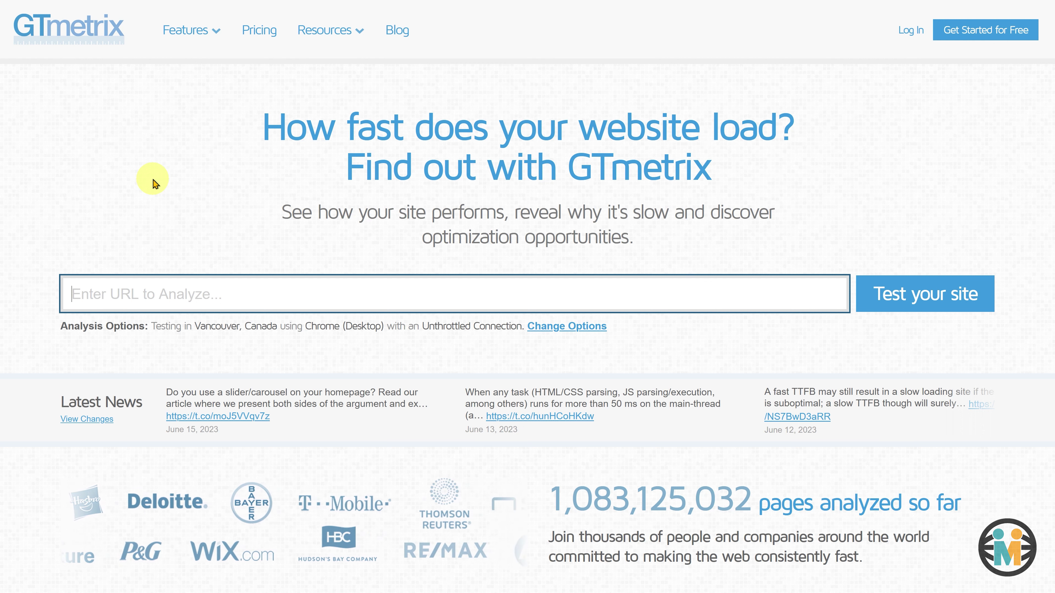
type("https://webnexuslab.site/")
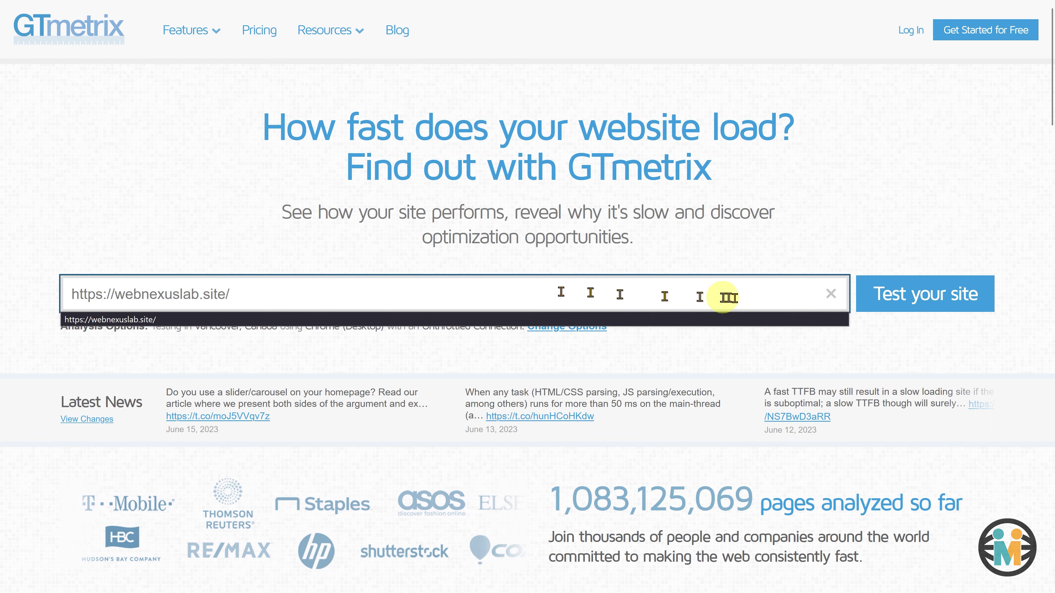
left_click(892, 299)
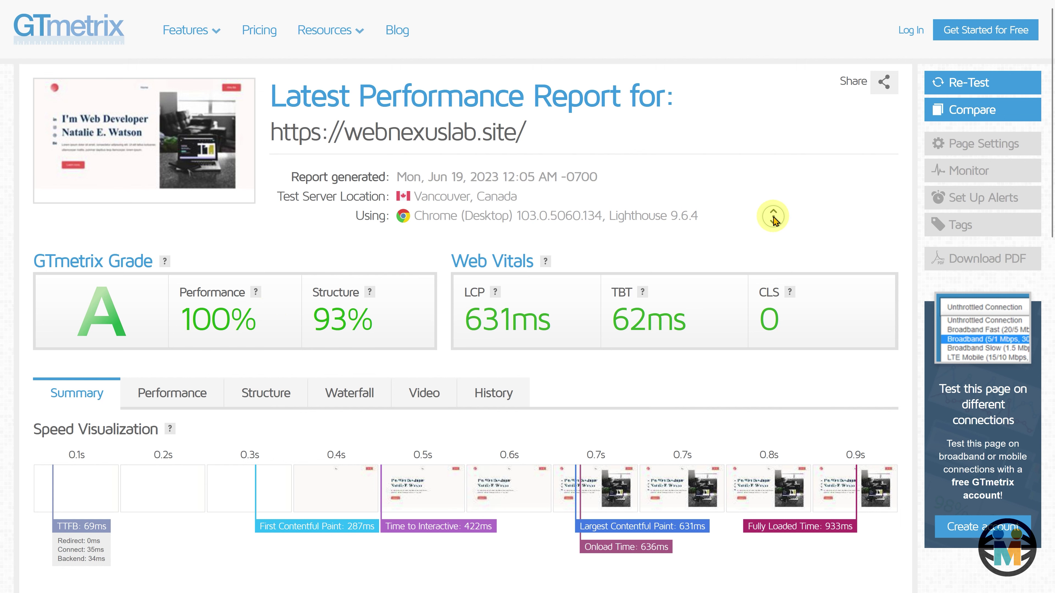
scroll(774, 218, "down", 4)
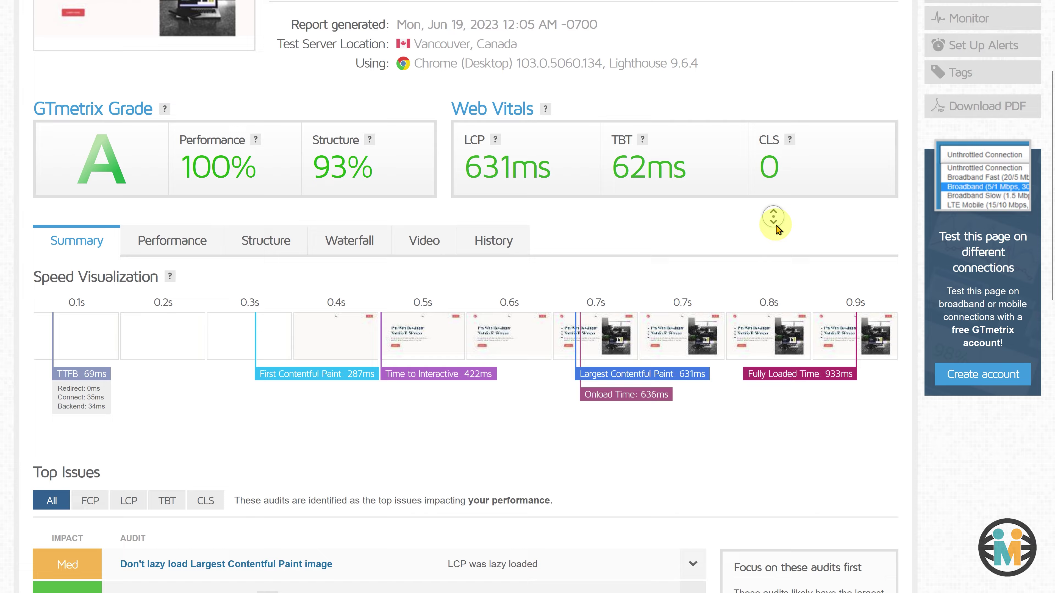
scroll(778, 230, "down", 5)
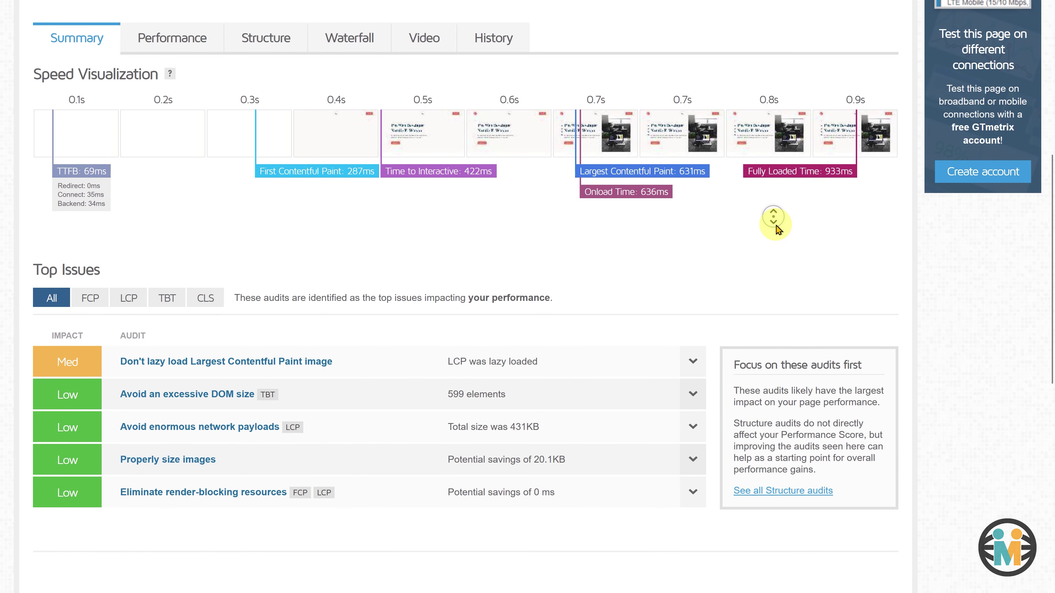
scroll(779, 230, "down", 5)
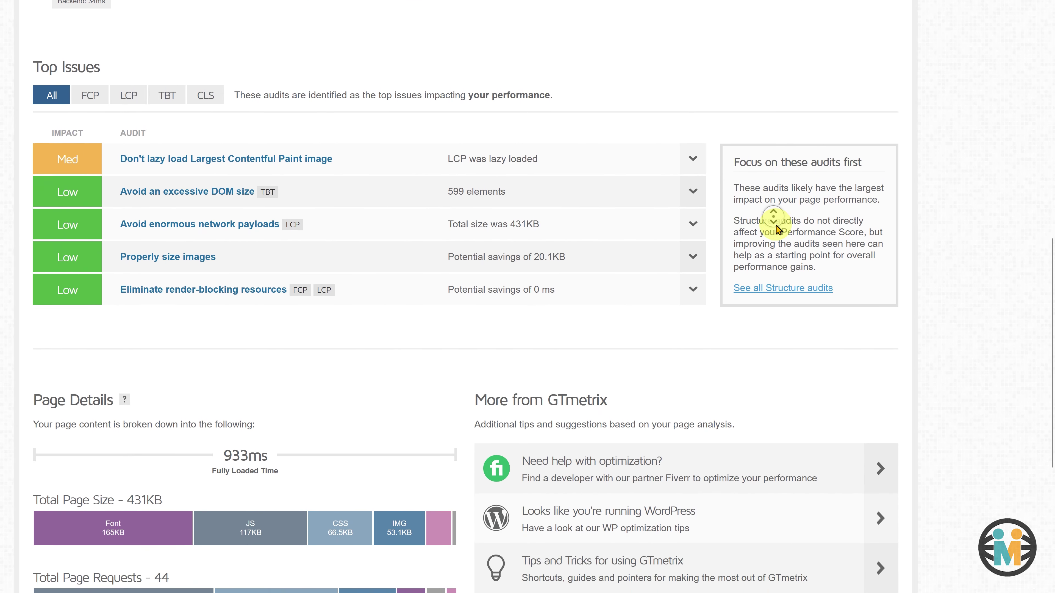
scroll(778, 230, "down", 5)
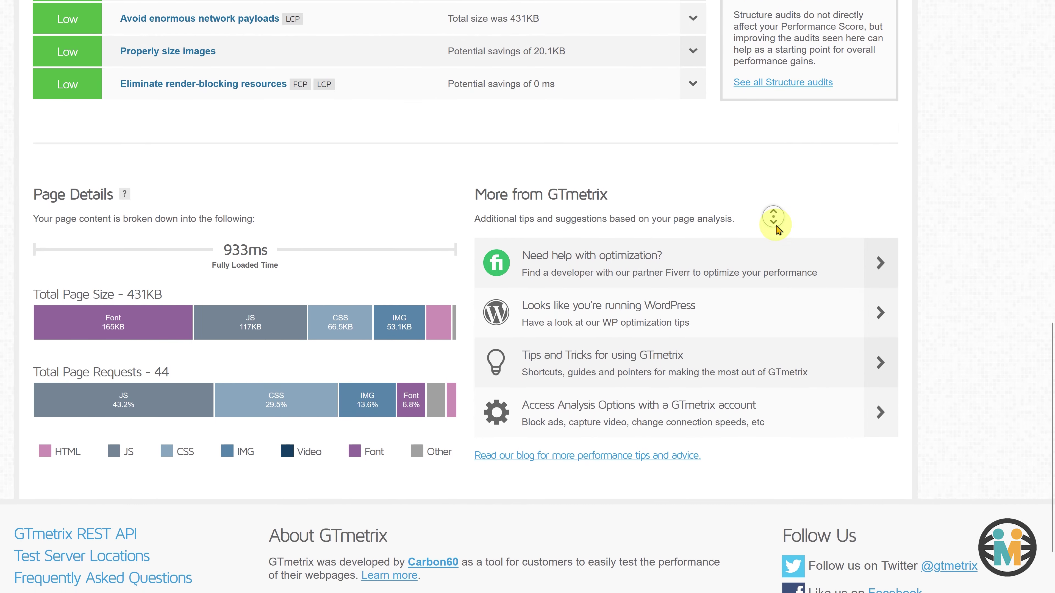
scroll(779, 229, "down", 2)
scroll(777, 207, "up", 11)
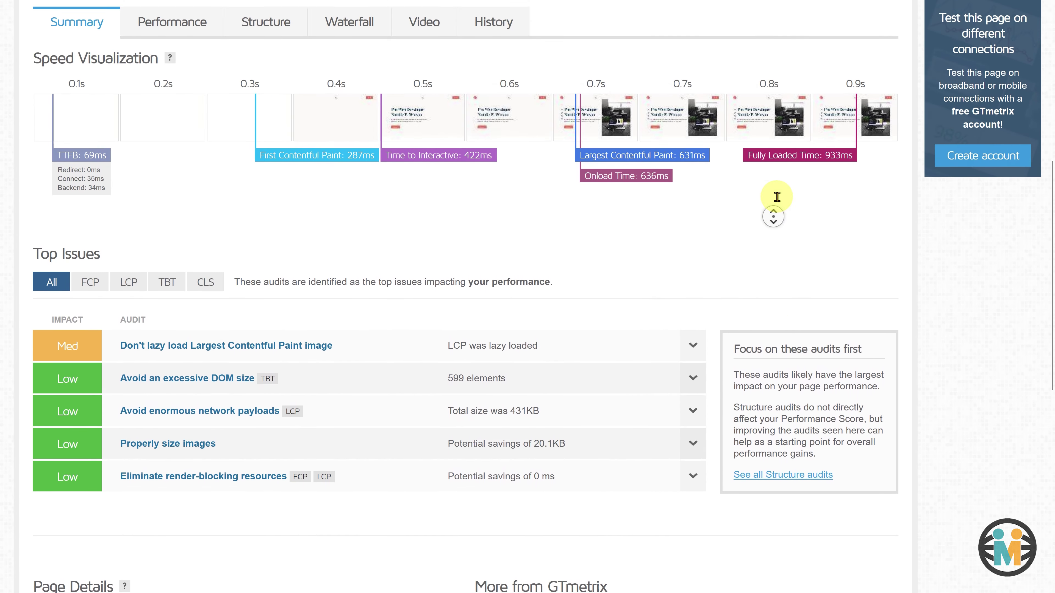
scroll(777, 197, "up", 9)
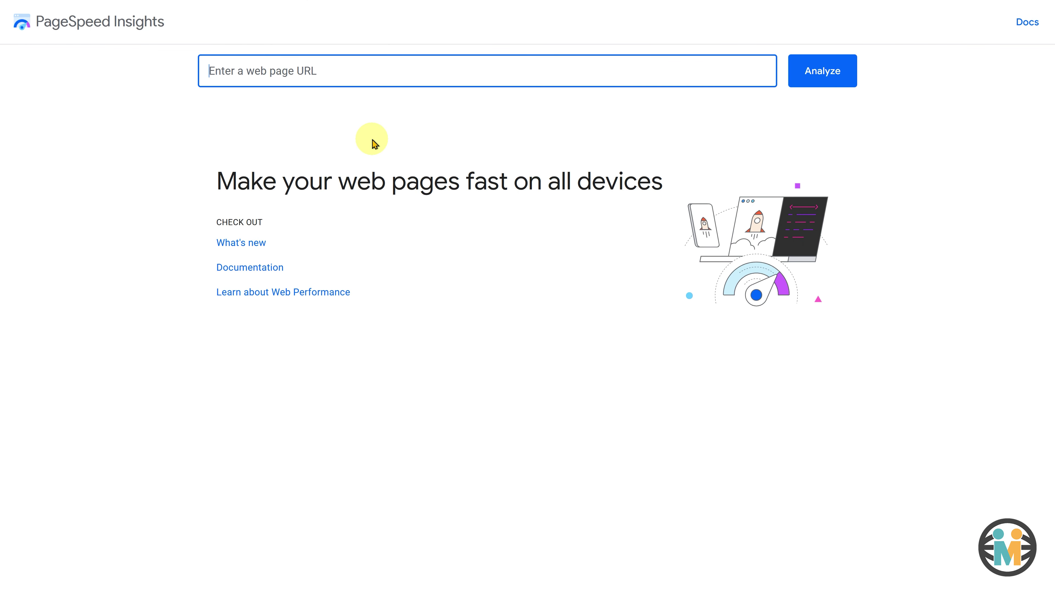
type("http")
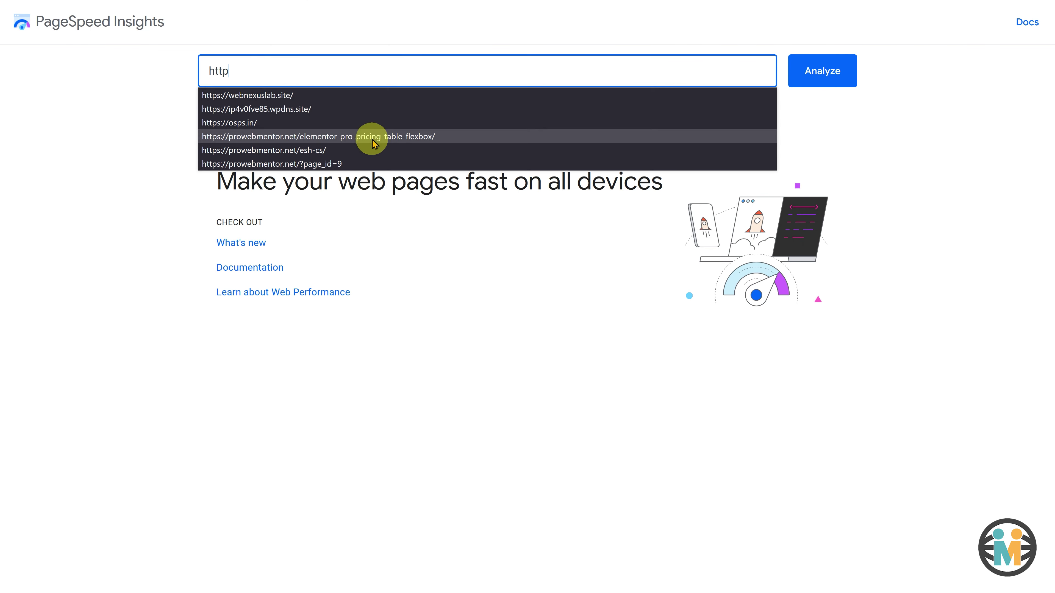
type("s://webnexuslab.site/")
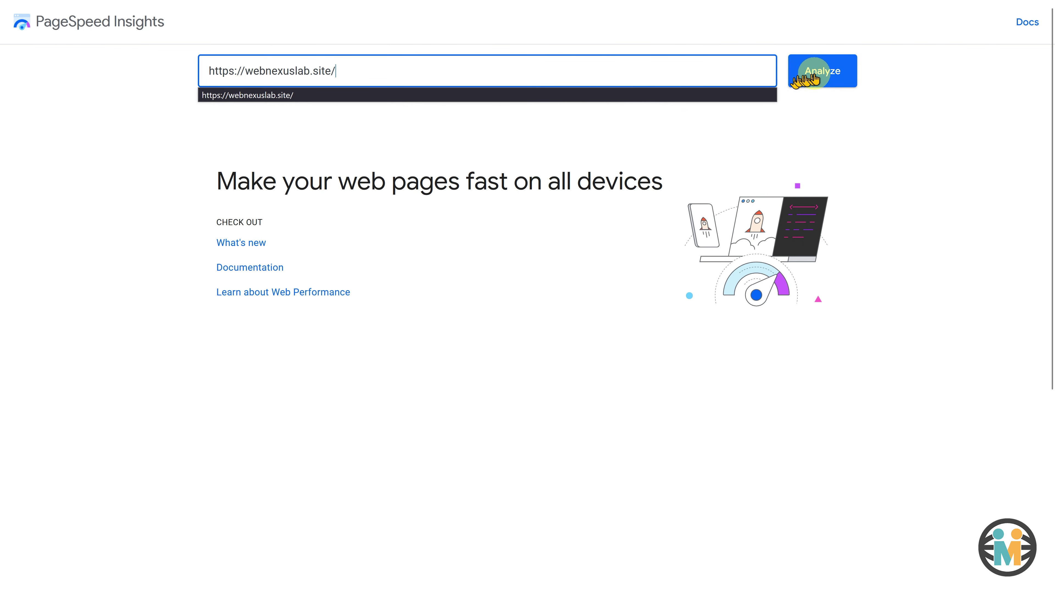
left_click(814, 71)
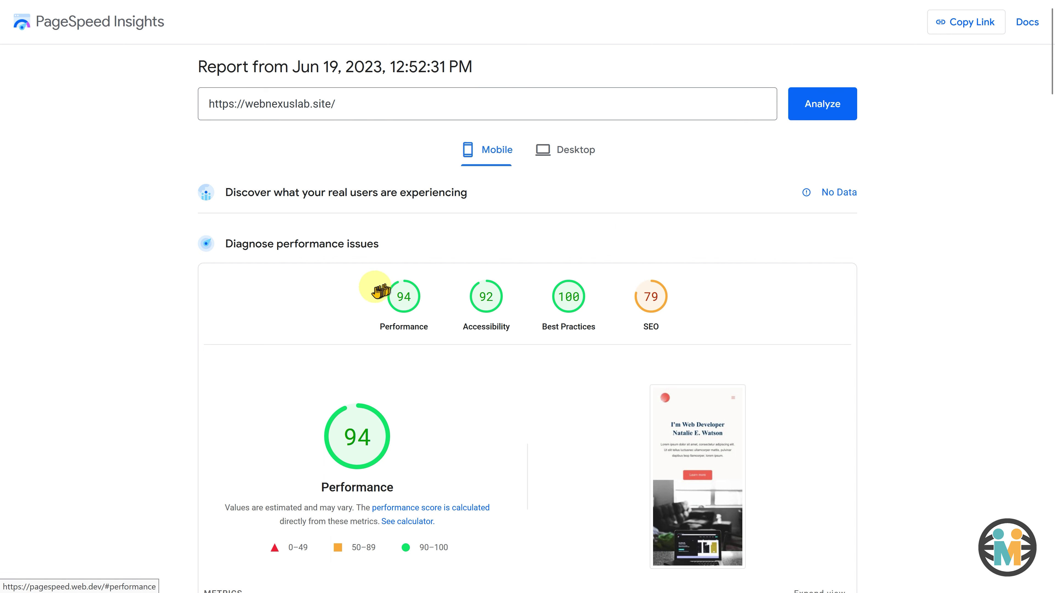
left_click(578, 154)
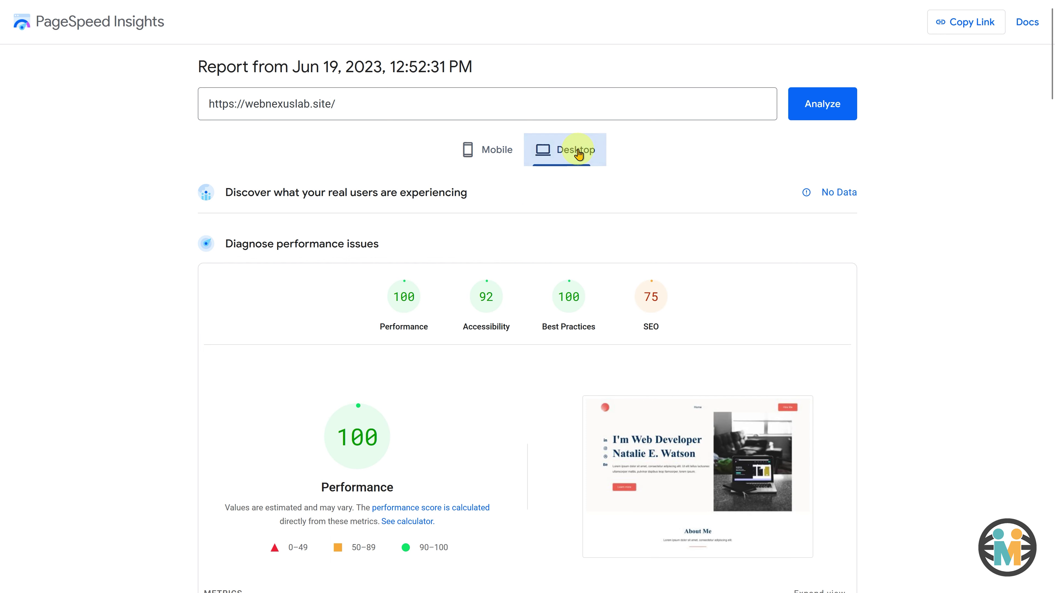
middle_click(572, 188)
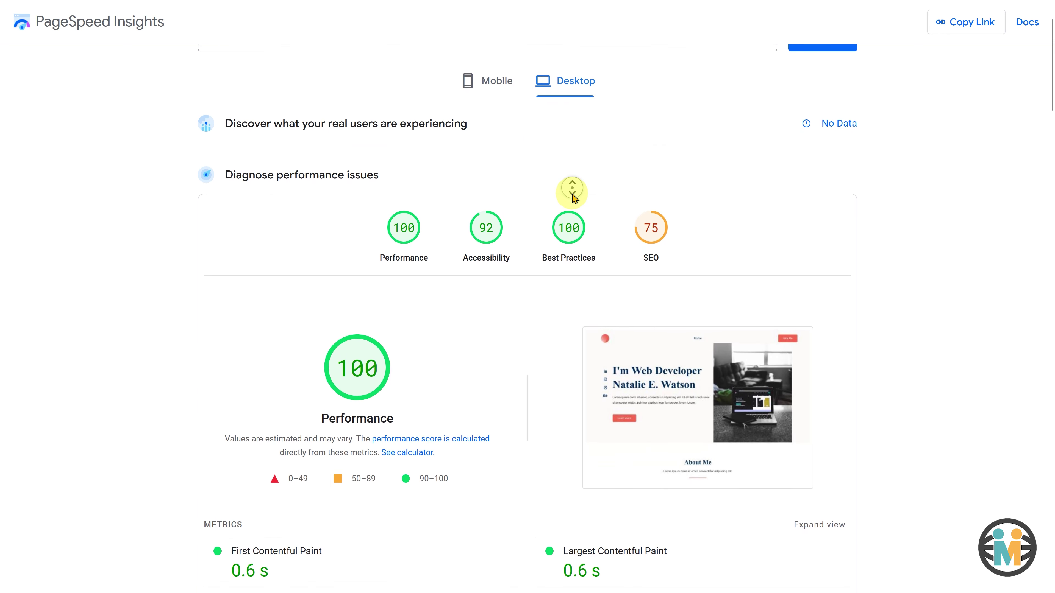